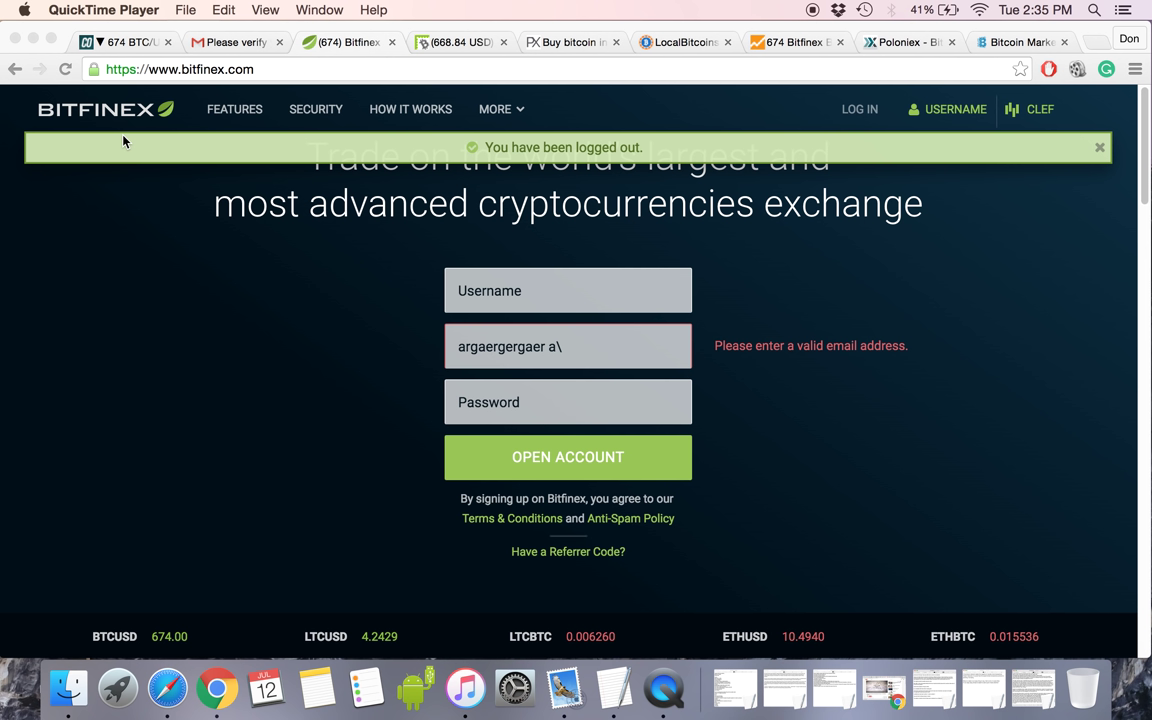
- Clear the invalid text from the Email Address field of the sign-up form
left_click(514, 303)
left_click(556, 346)
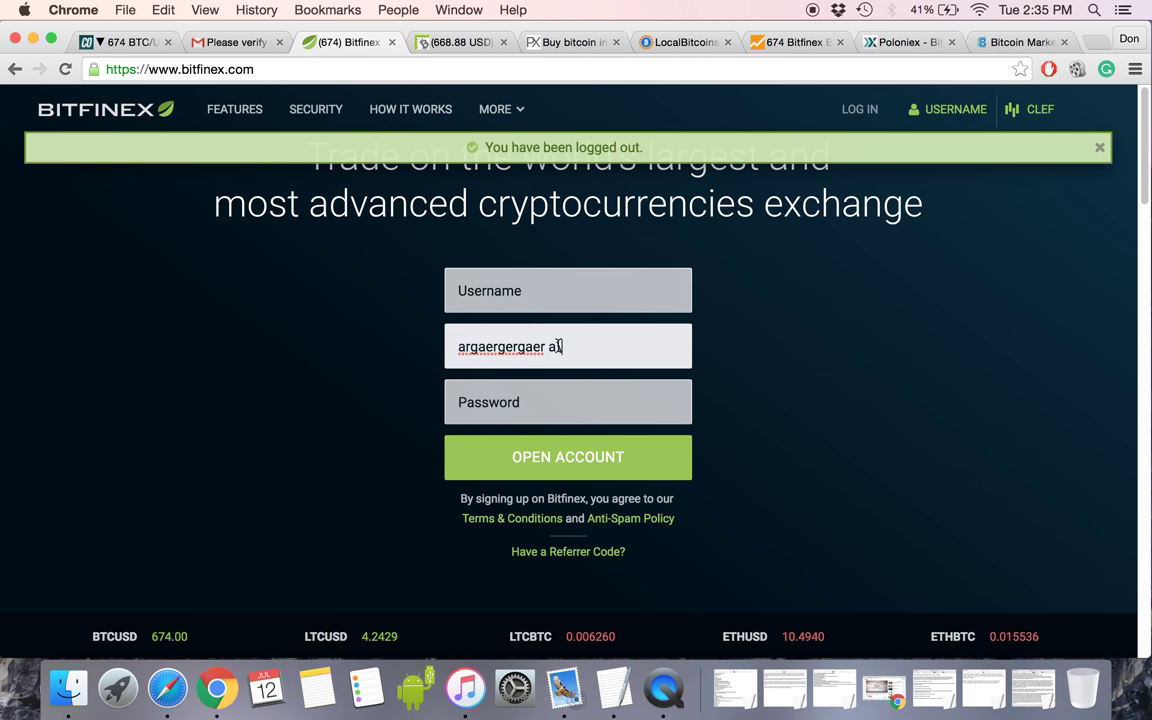
left_click_drag(556, 346, 427, 347)
key("BackSpace")
- Fill the sign-up form with the placeholder username thsrthsrthsrt, placeholder text for the e-mail address, and an account password
left_click(494, 290)
type("th")
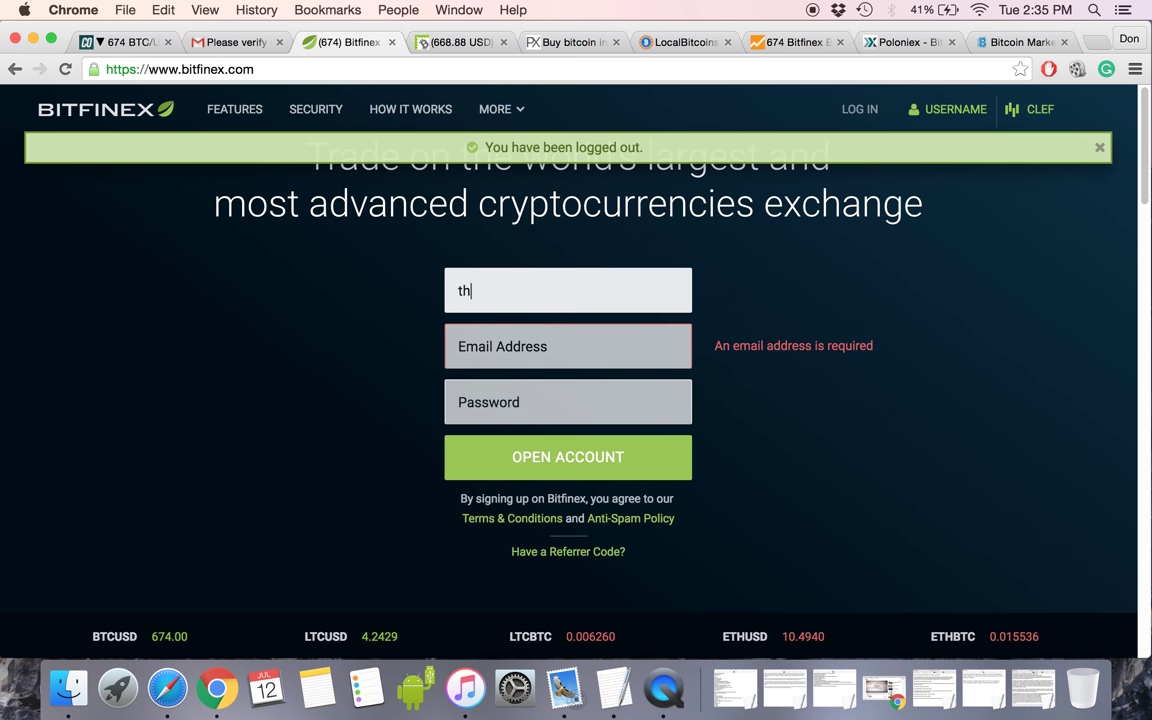
type("srthsrthsrt")
left_click(512, 340)
type("srt")
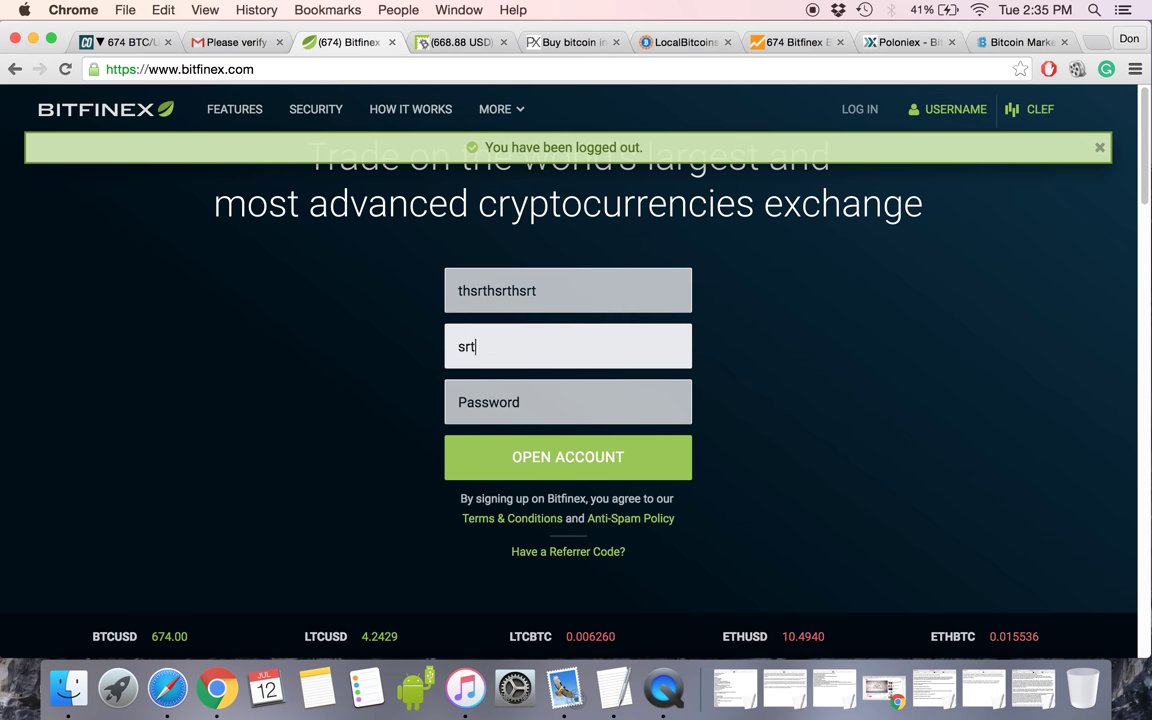
type("hsrthsryhsryh")
left_click(514, 402)
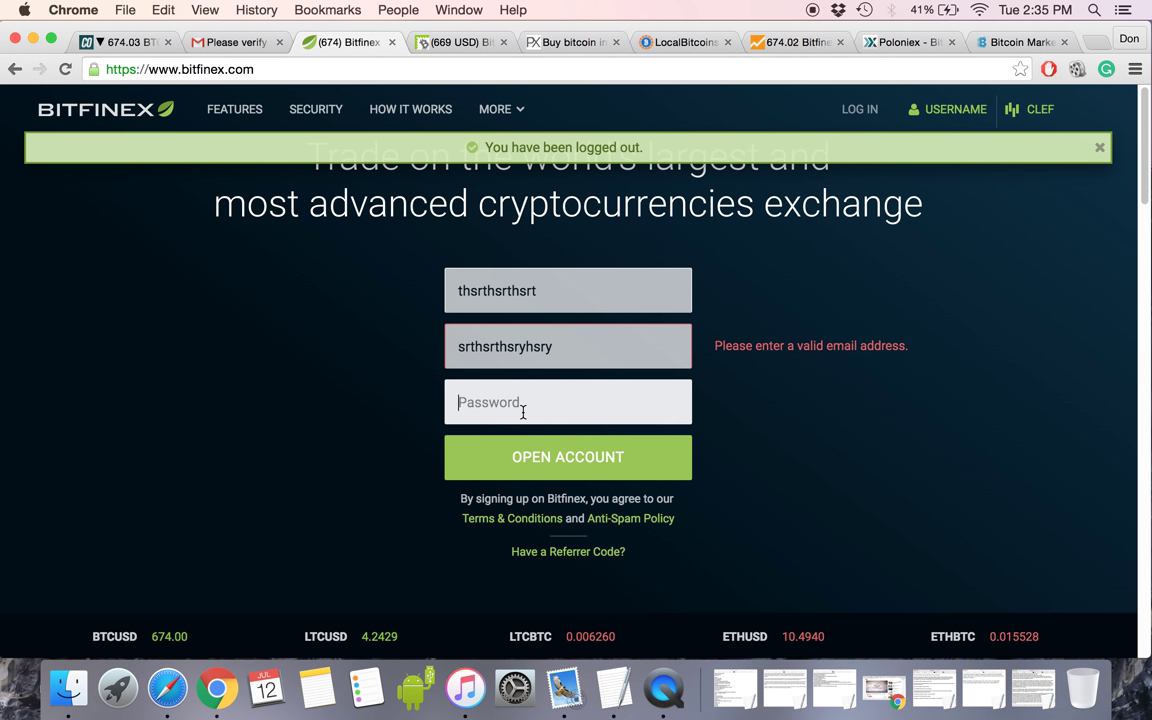
type("••••••••••••••")
key("F4")
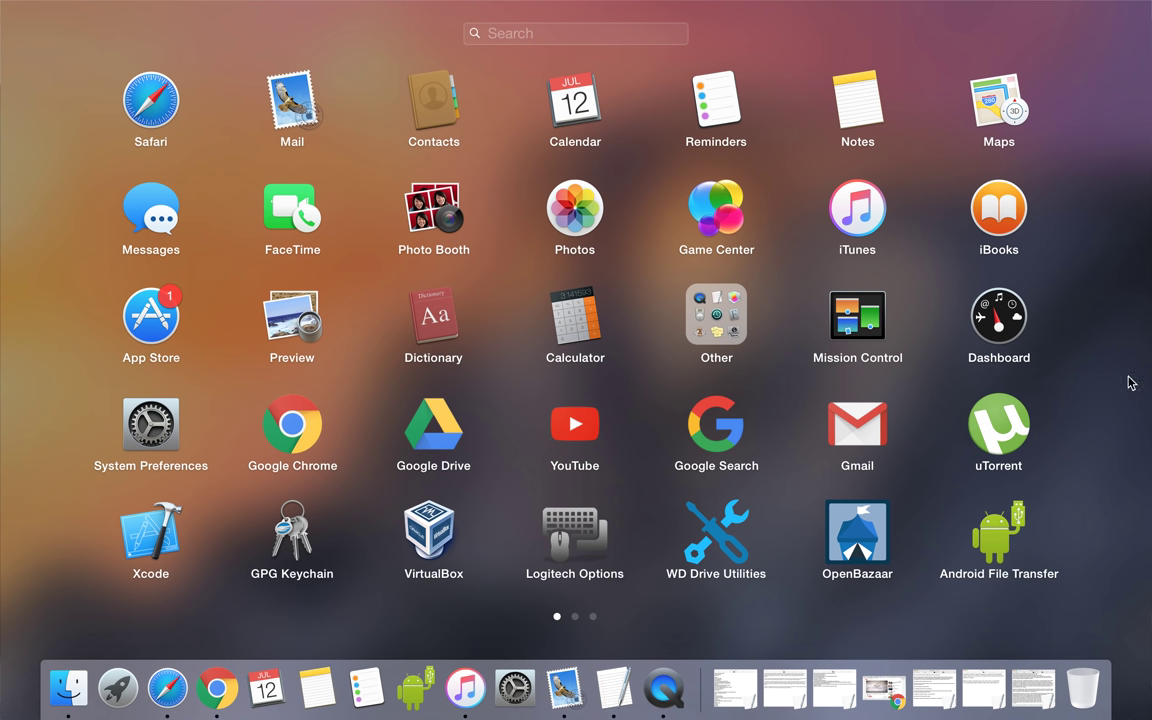
left_click(950, 360)
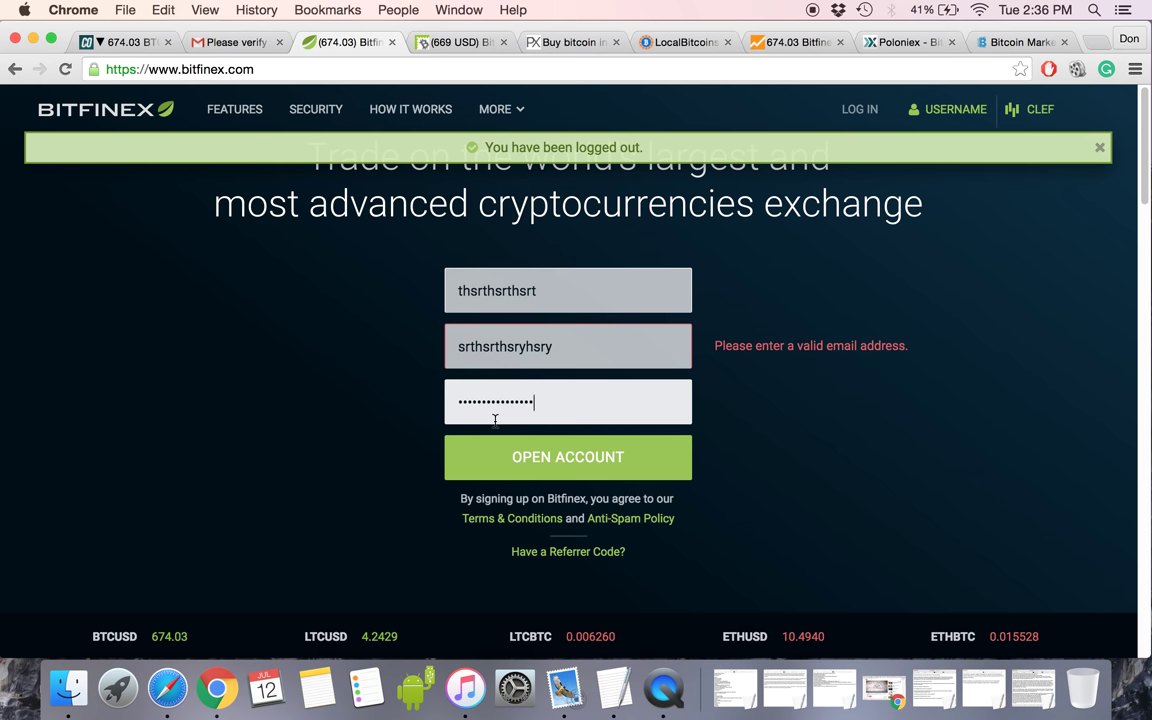
- Clear the password, e-mail address and username from the sign-up form
left_click_drag(563, 404, 352, 409)
key("BackSpace")
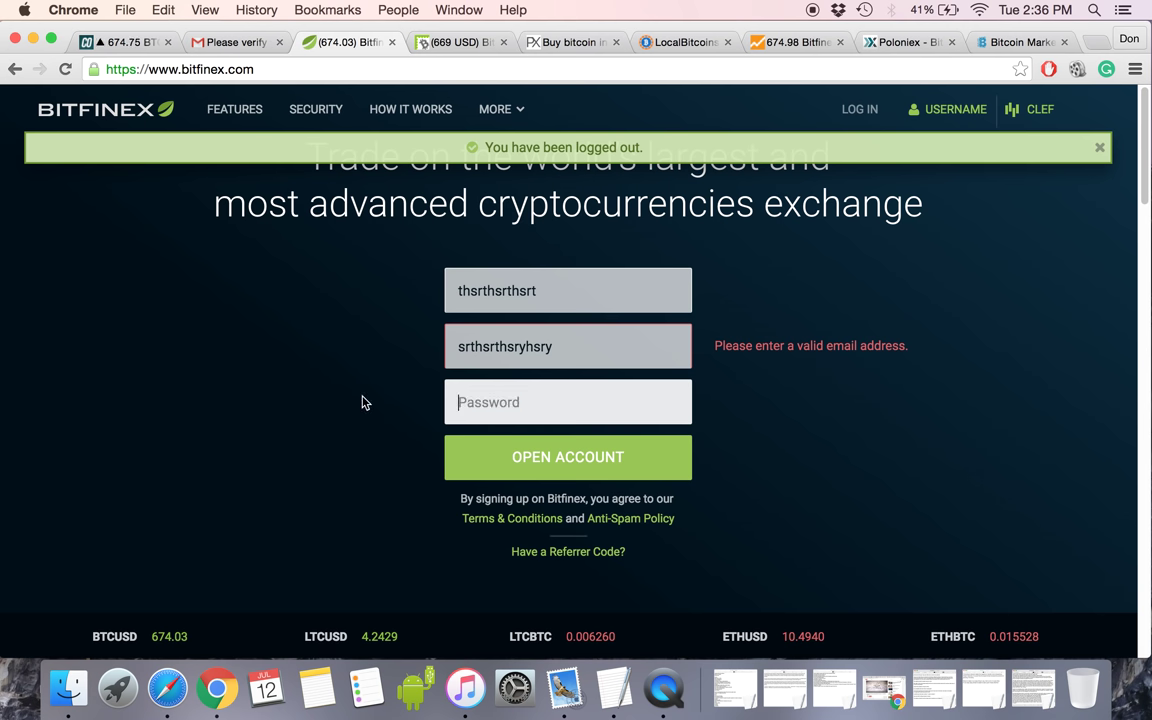
left_click_drag(563, 345, 375, 337)
key("BackSpace")
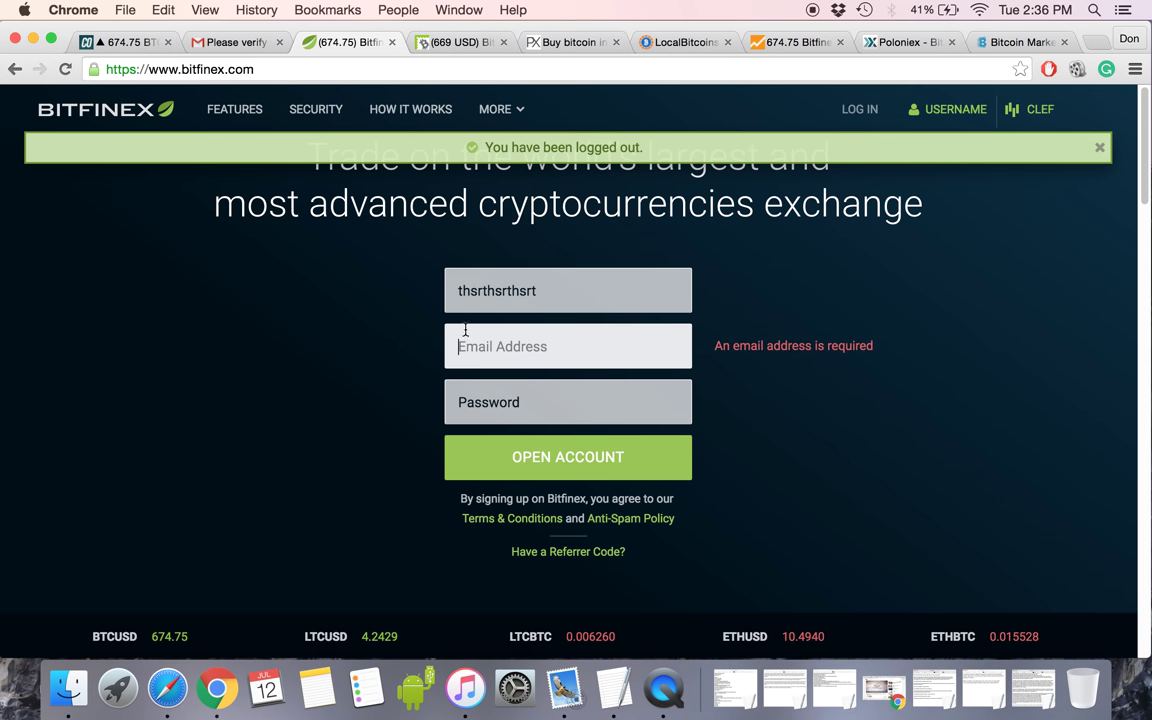
left_click_drag(542, 290, 391, 283)
key("BackSpace")
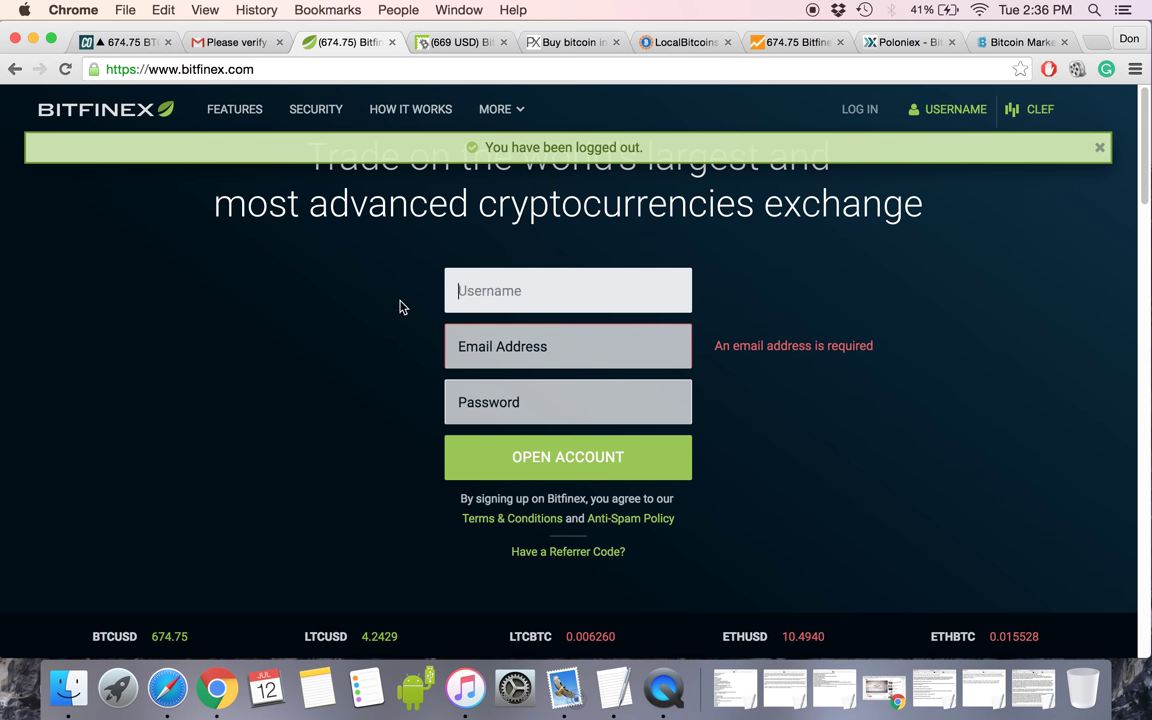
- Try to open an account from the blank sign-up form, and switch to the verification e-mail in Gmail
left_click(488, 403)
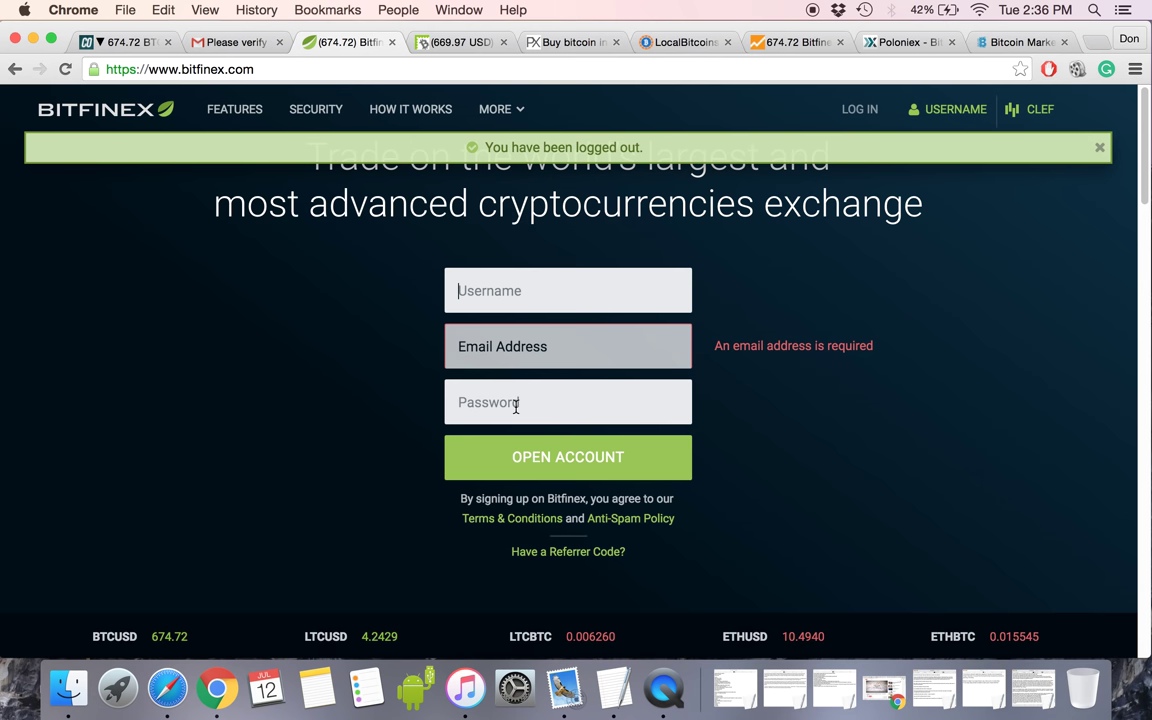
left_click(516, 407)
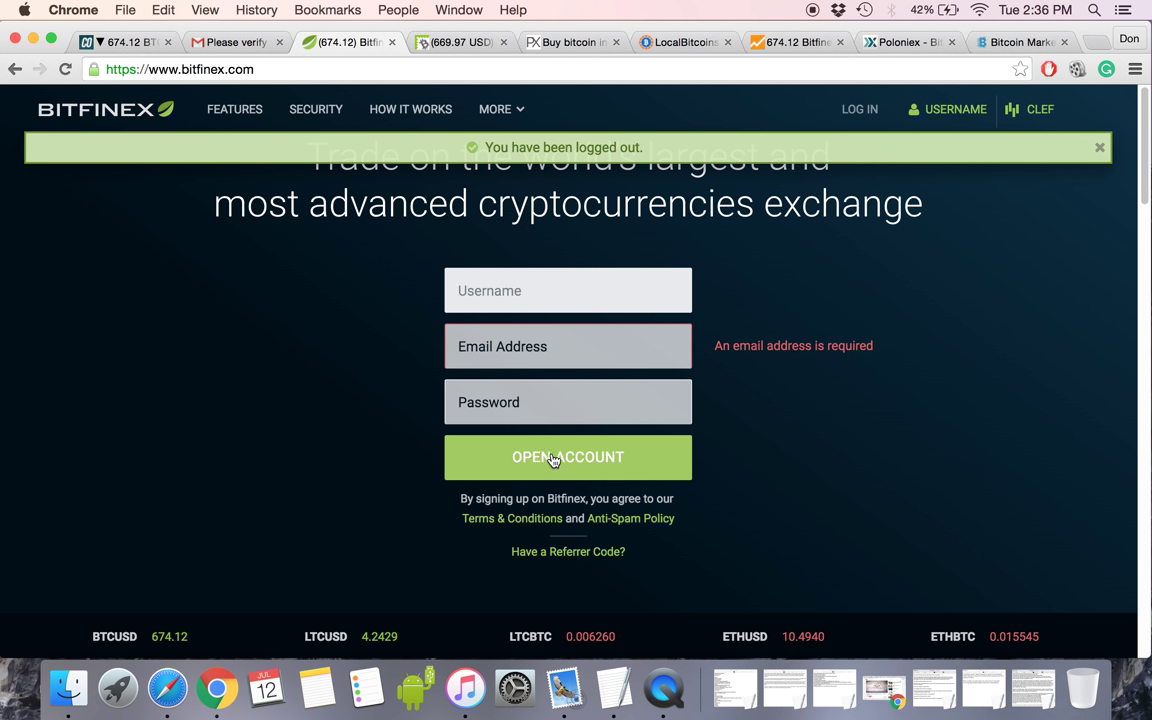
left_click(522, 468)
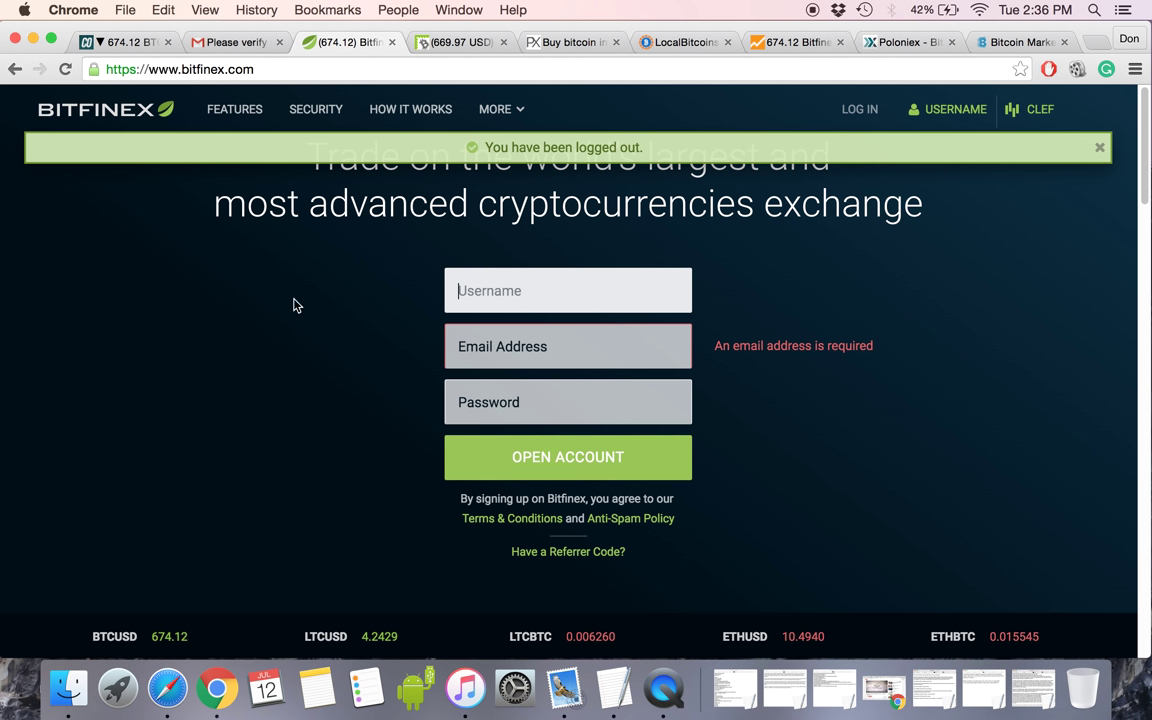
left_click(224, 45)
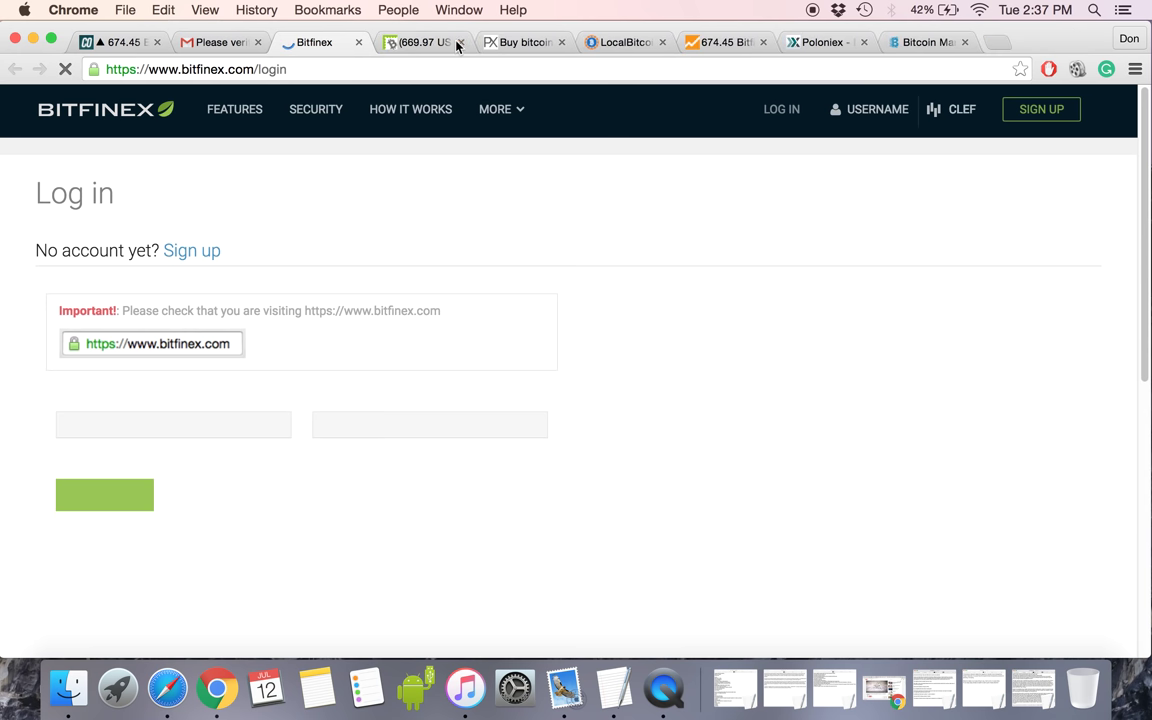
- Log in to Bitfinex with the account username and password
left_click(247, 428)
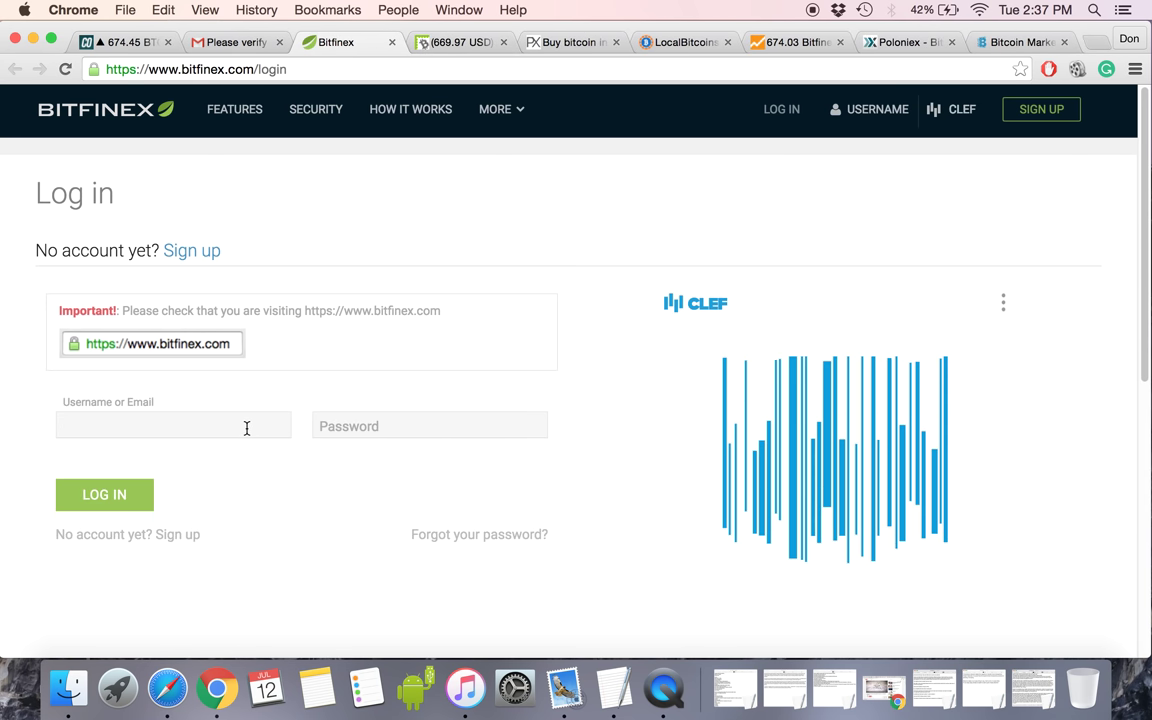
type("thebitm")
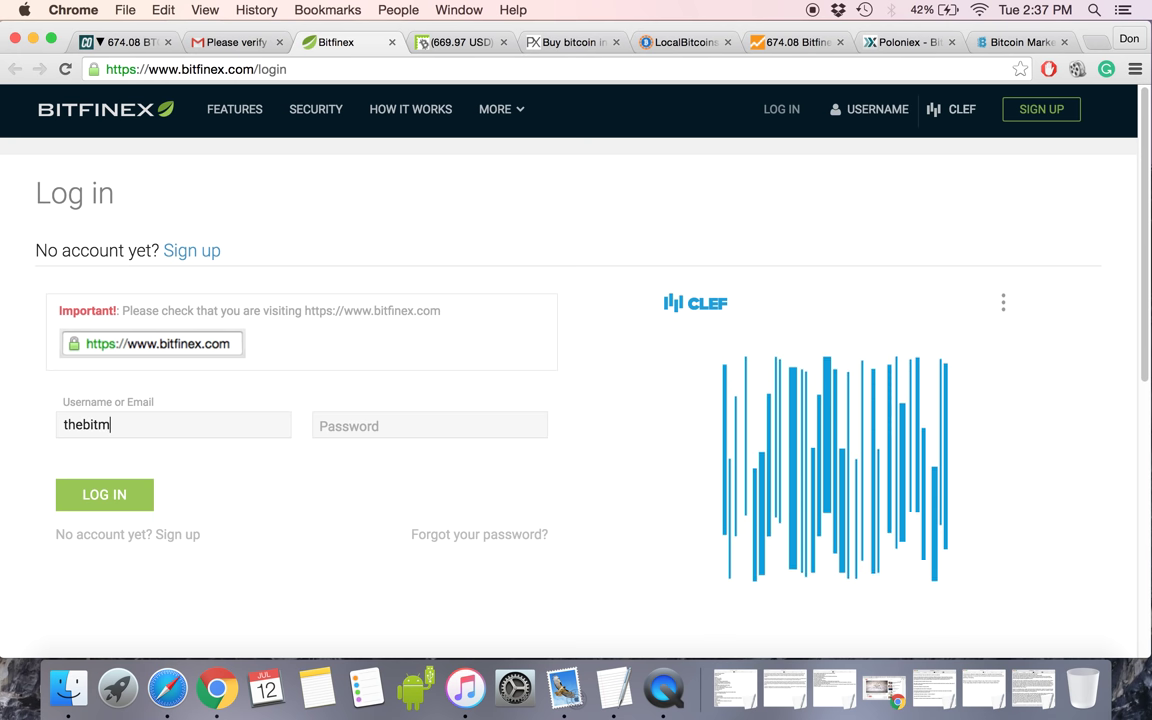
type("asta77")
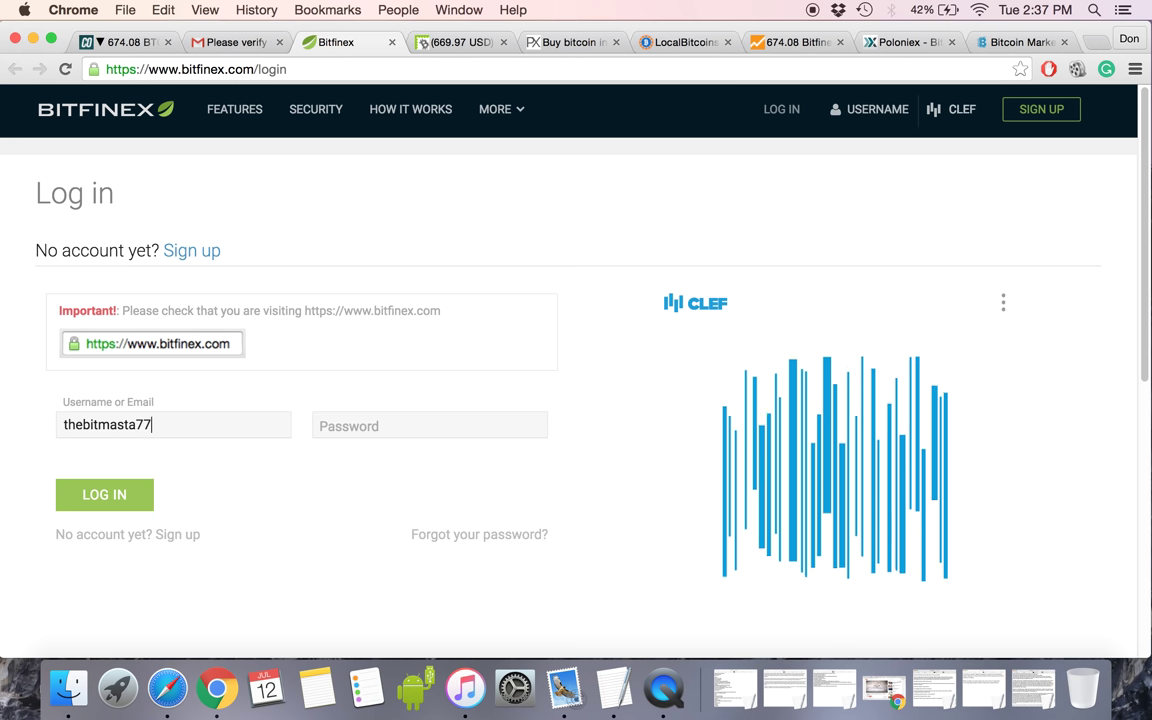
left_click(420, 426)
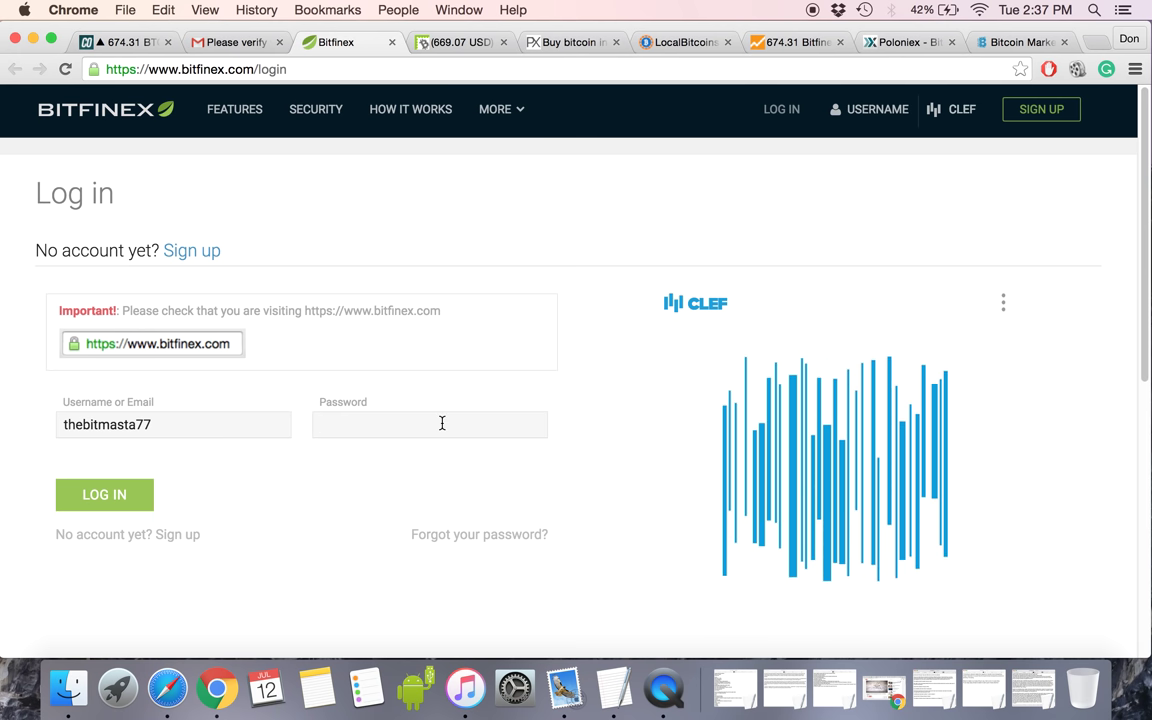
type("•••")
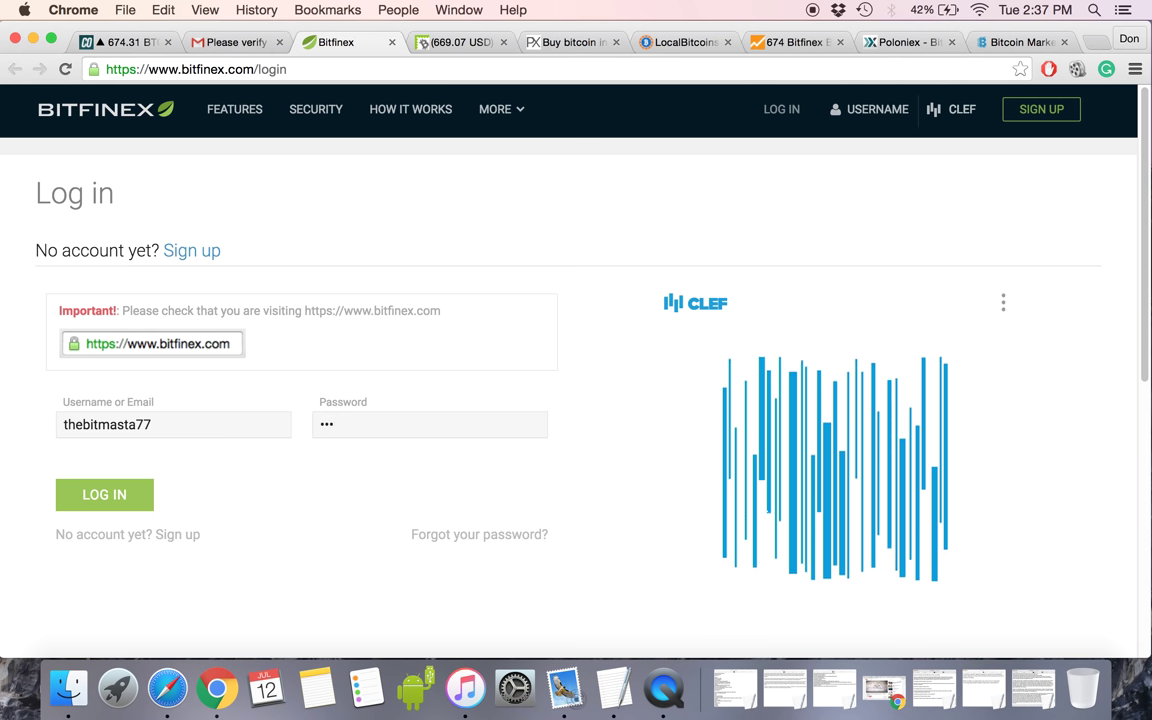
type("•••••")
key("Return")
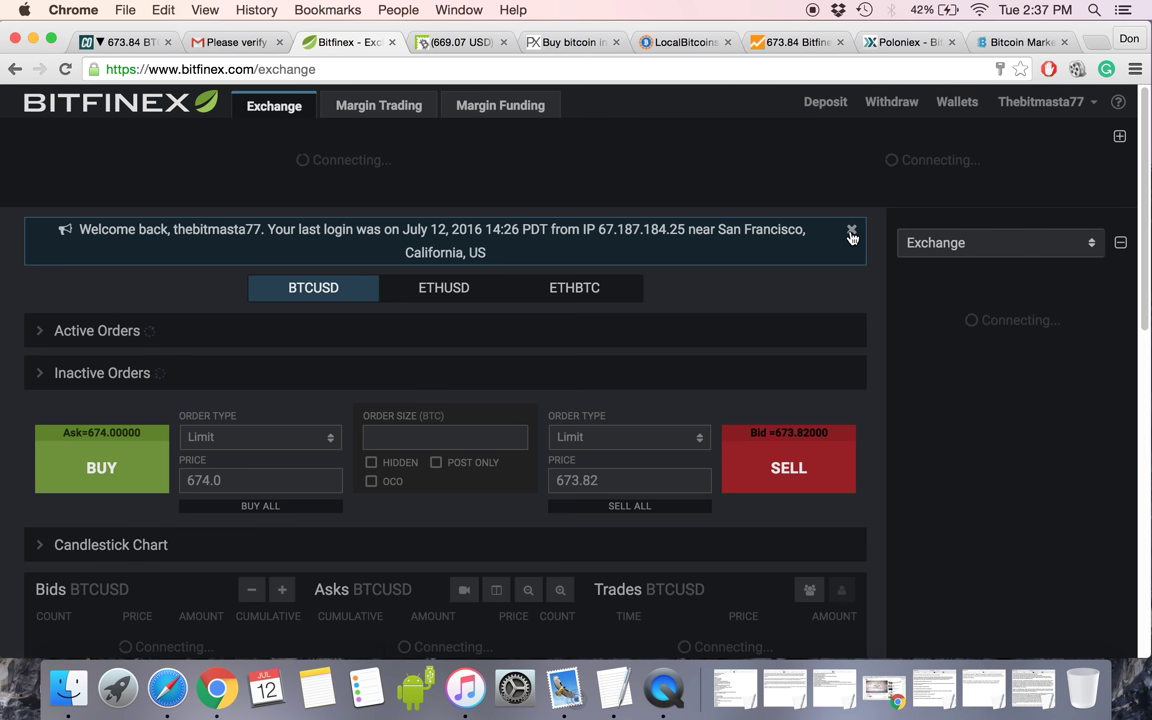
- Dismiss the welcome notice on the Exchange page and trash the login e-mail from its notification
left_click(851, 233)
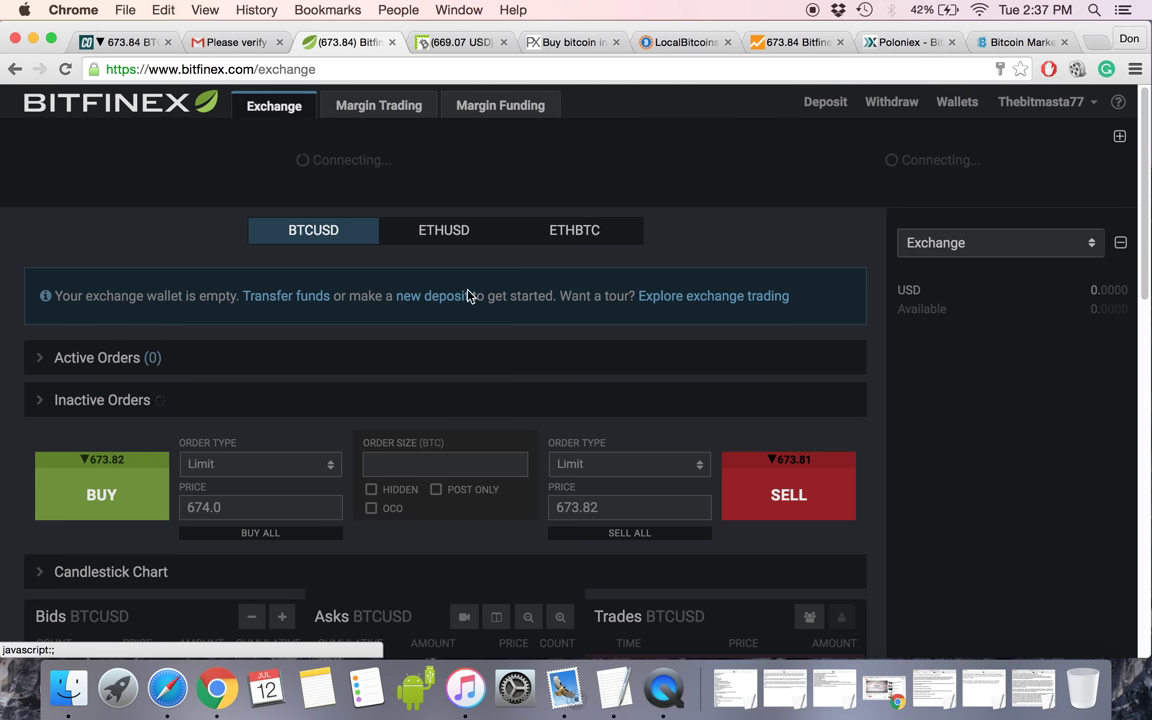
mouse_move(1052, 108)
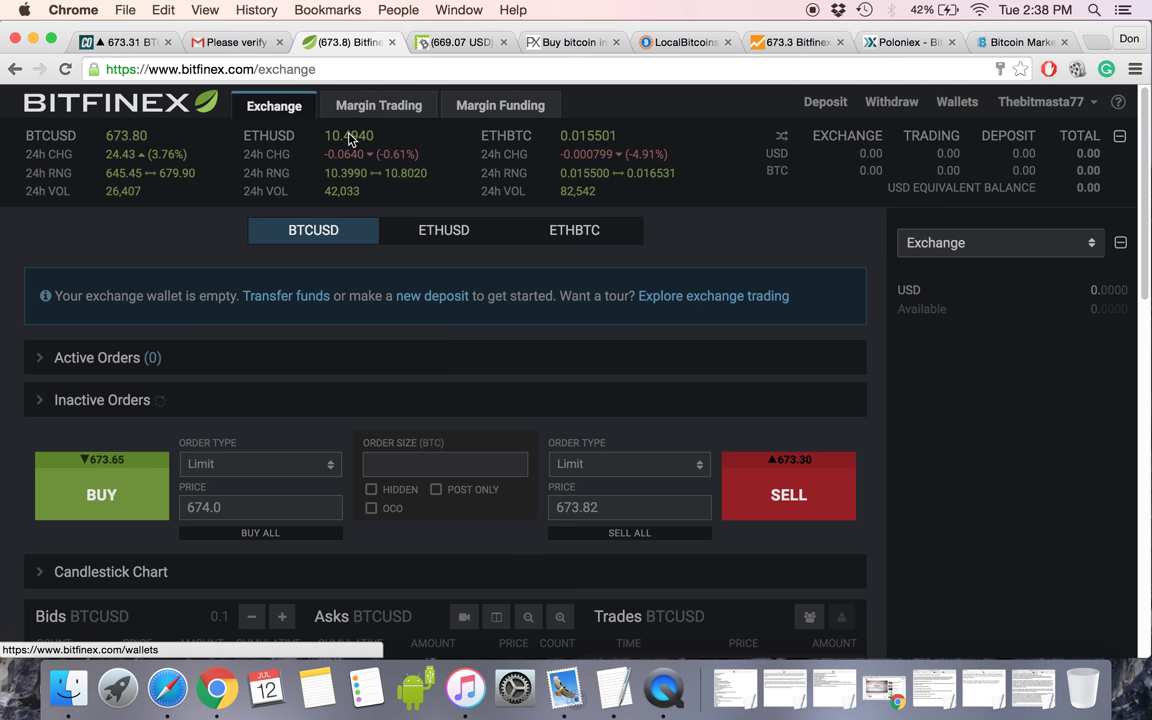
left_click(289, 110)
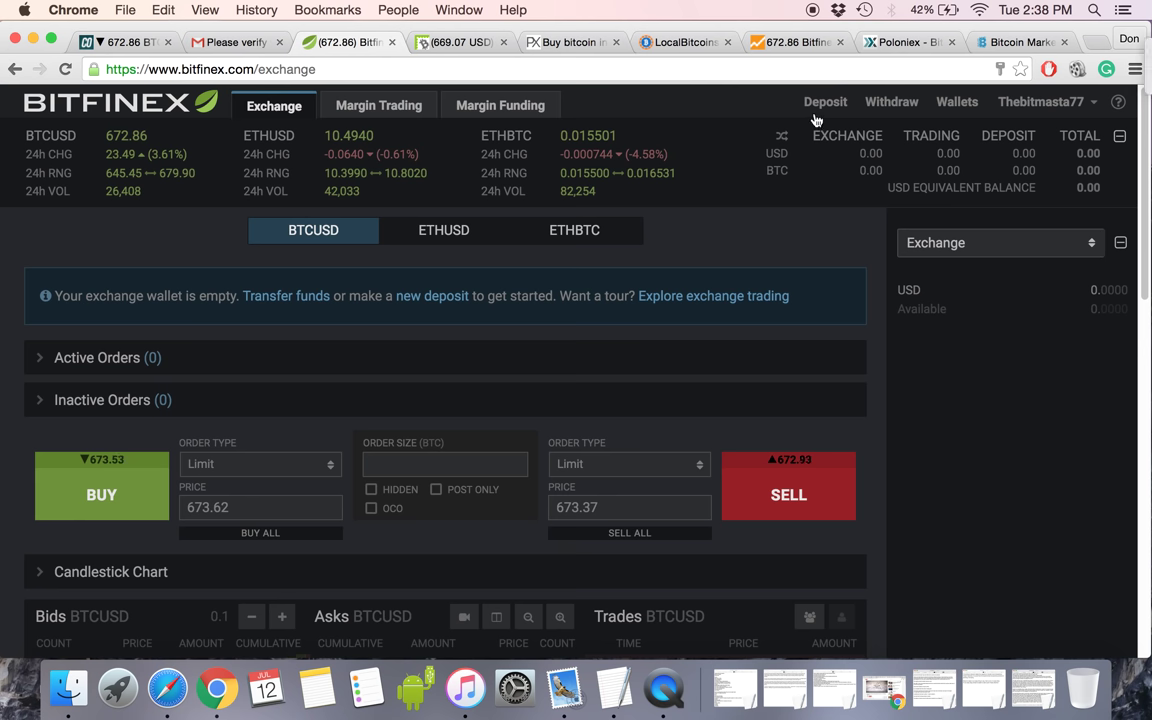
left_click(1101, 52)
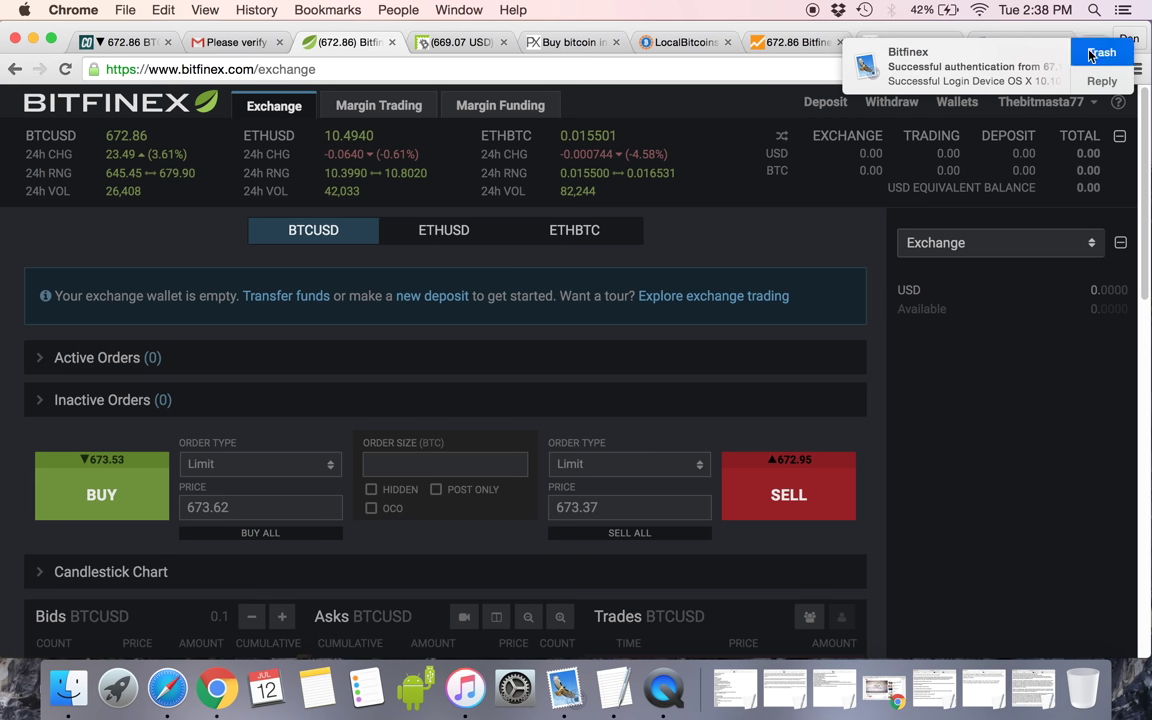
- Open a new bank wire deposit and follow its link to verify the account
left_click(825, 108)
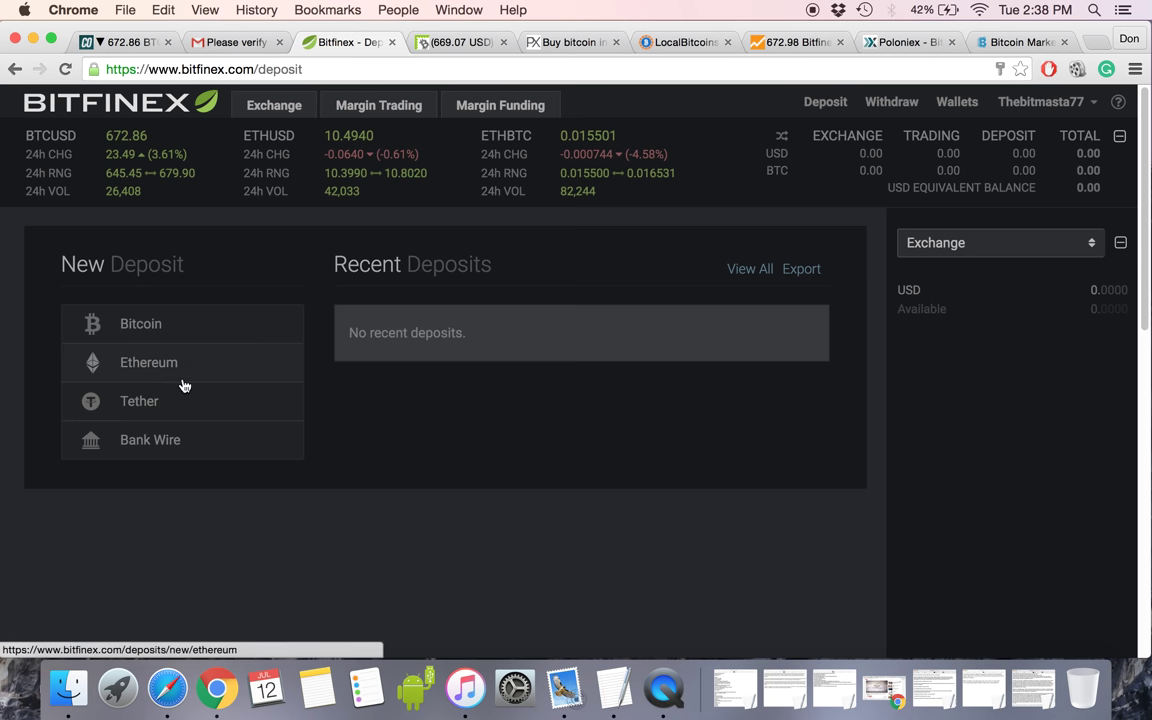
left_click(132, 441)
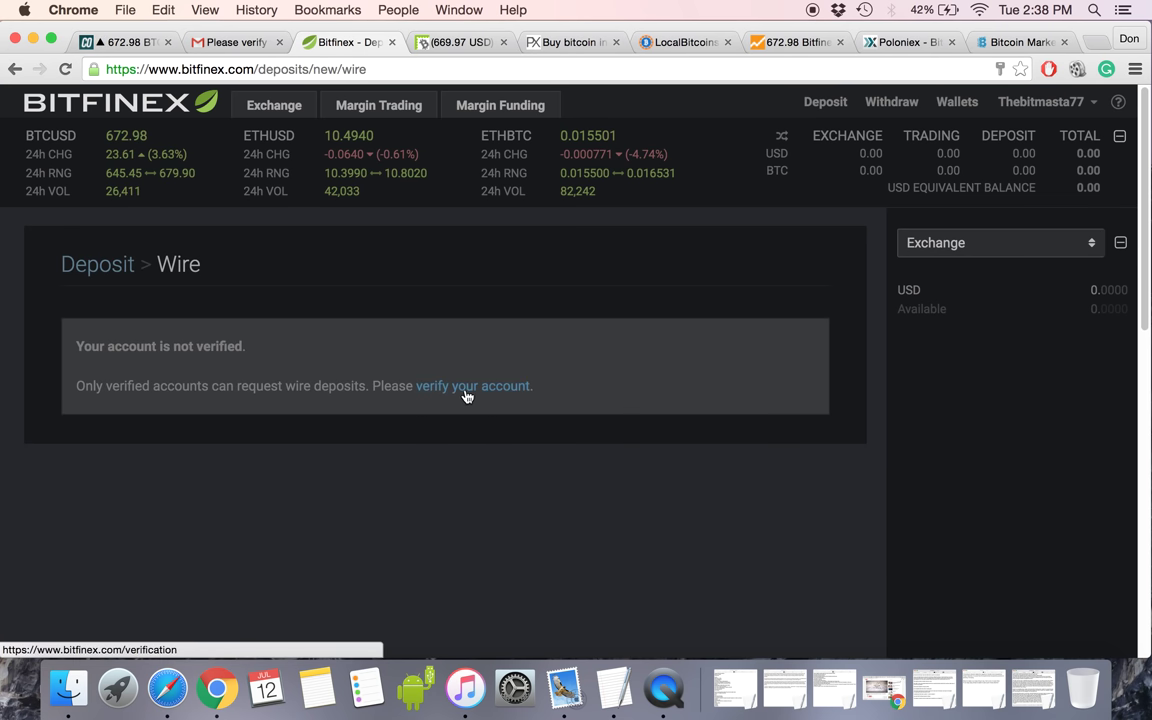
left_click(465, 386)
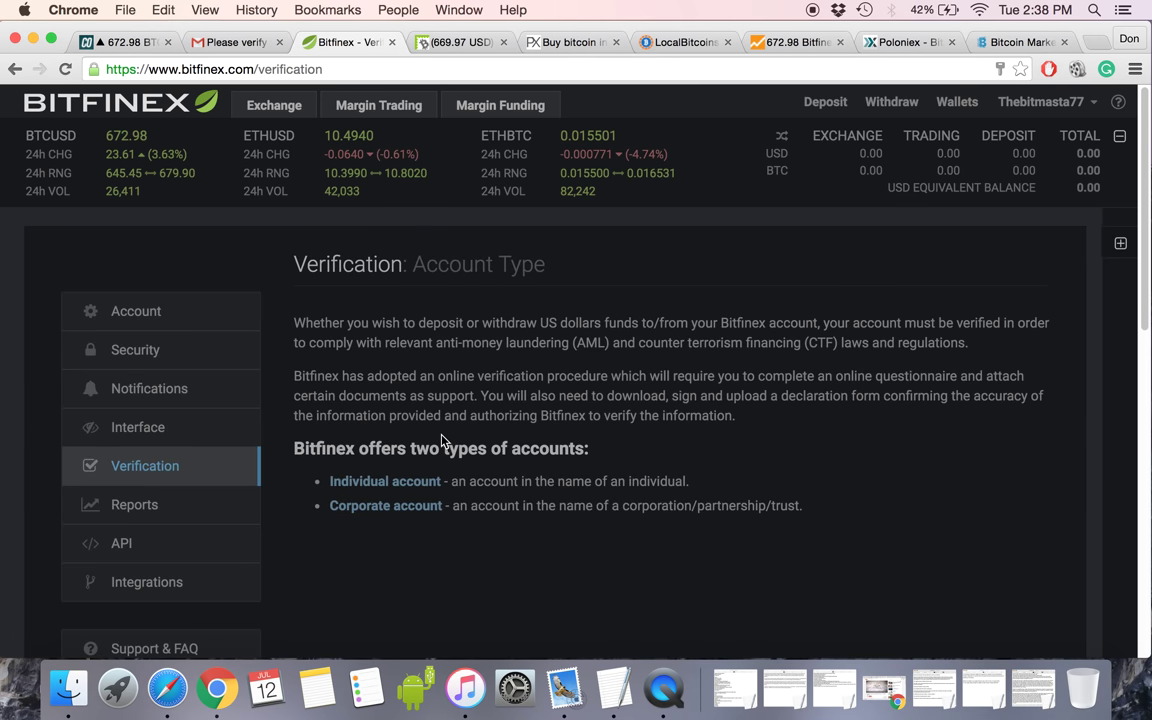
- Show the verification requirements for an individual account and read the required documents and notes
scroll(455, 430, "down", 1)
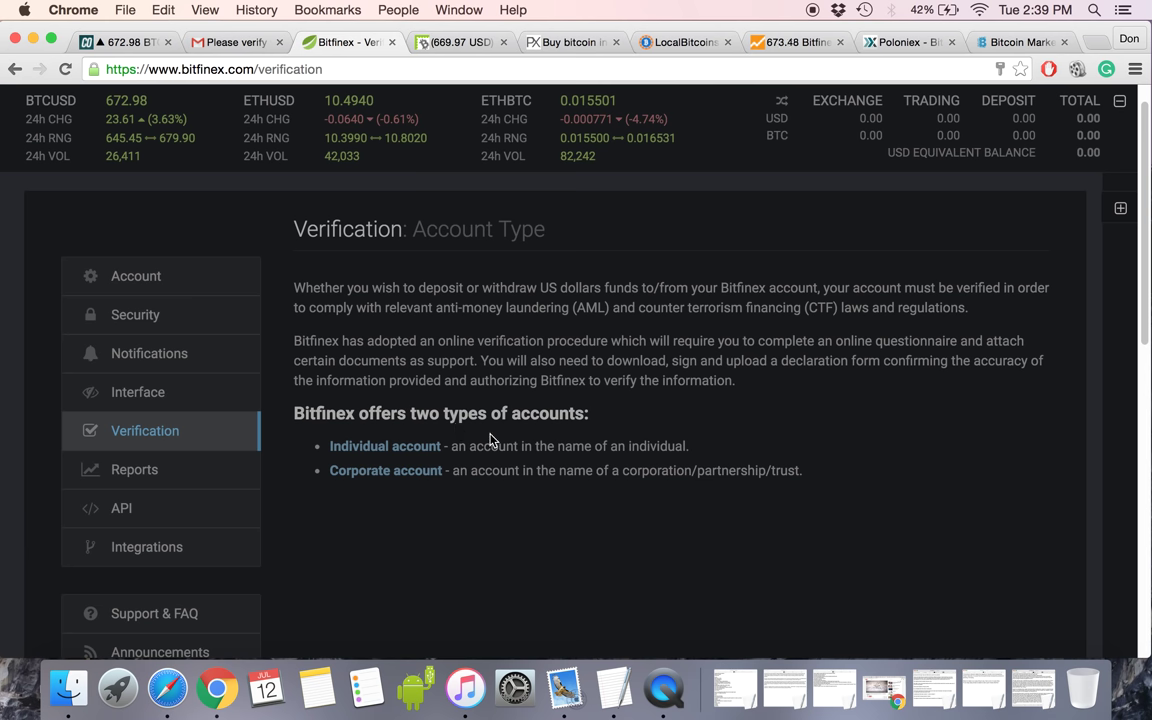
left_click(384, 446)
scroll(450, 455, "down", 5)
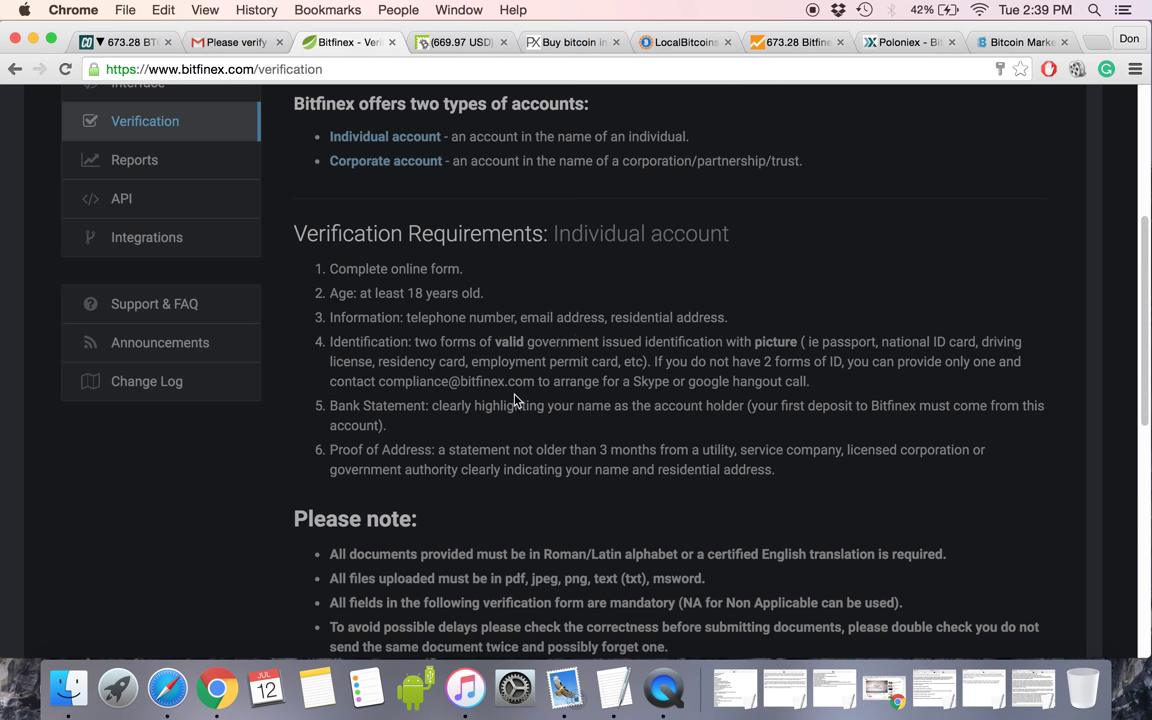
scroll(366, 410, "down", 1)
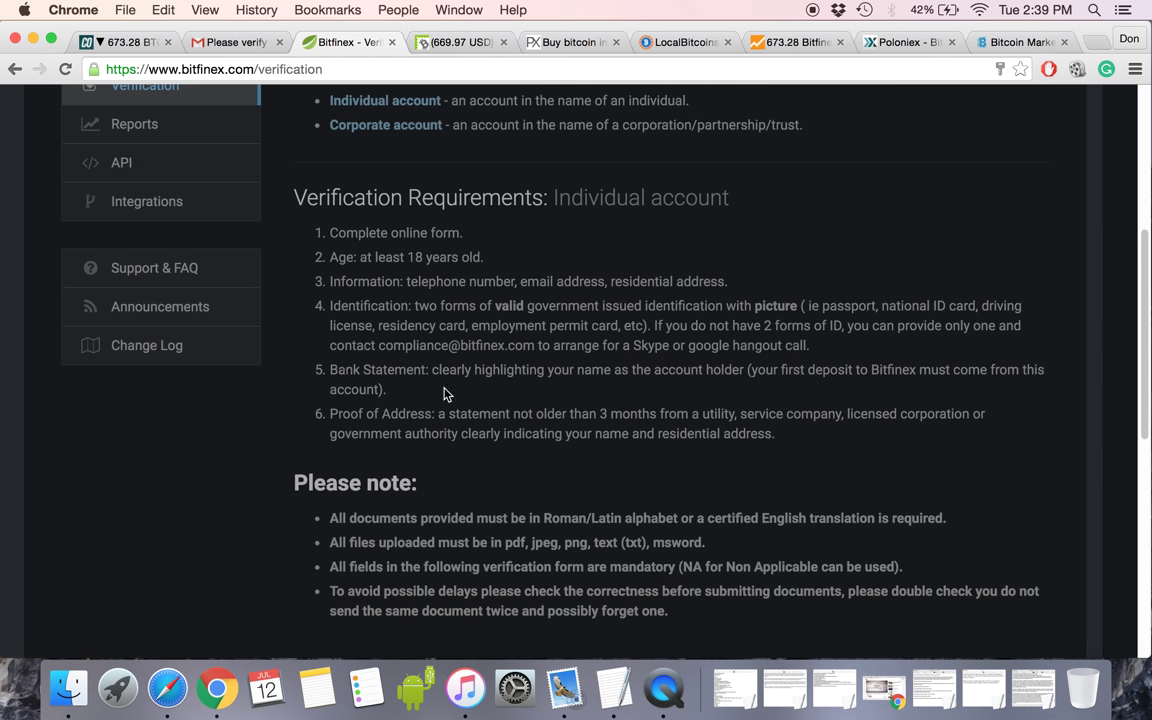
scroll(482, 408, "up", 5)
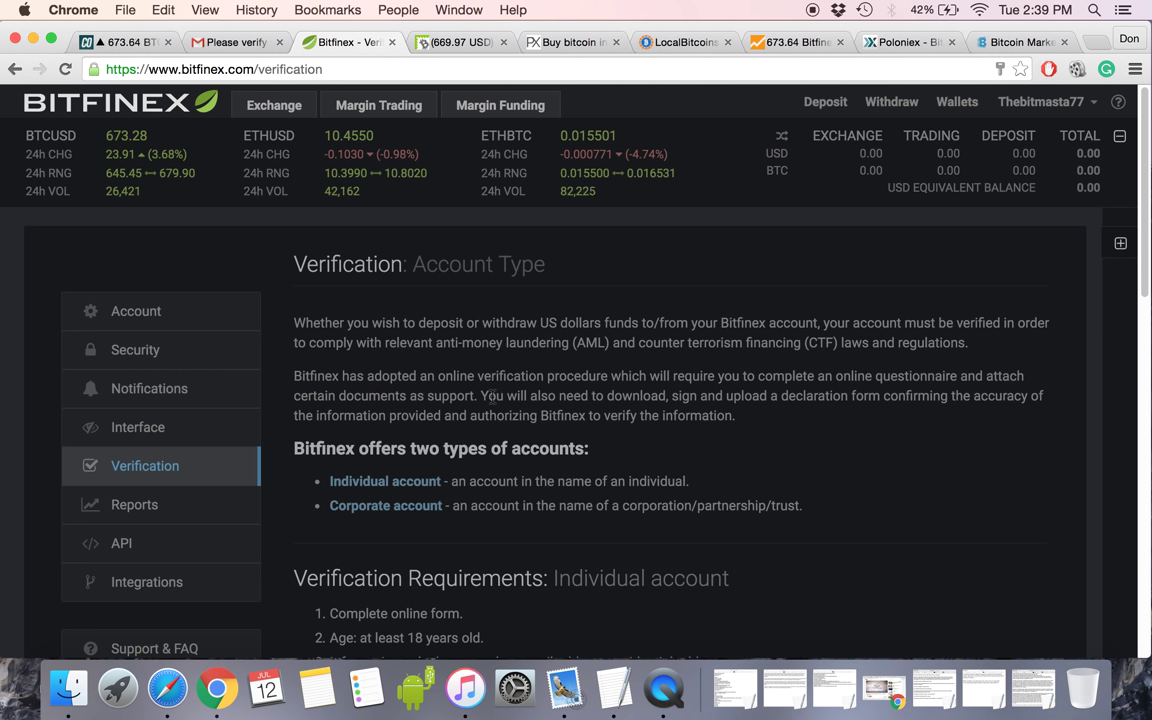
- Open a new Bitcoin deposit and examine the addresses for the exchange, trading and deposit wallets
left_click(813, 104)
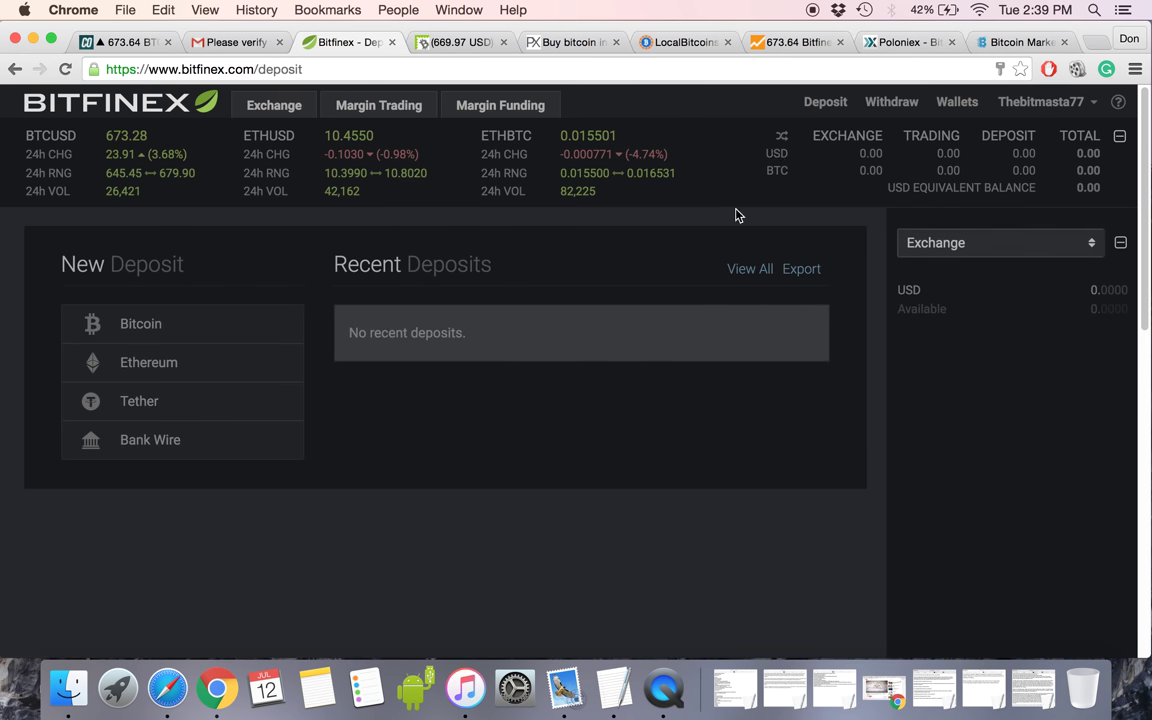
left_click(142, 332)
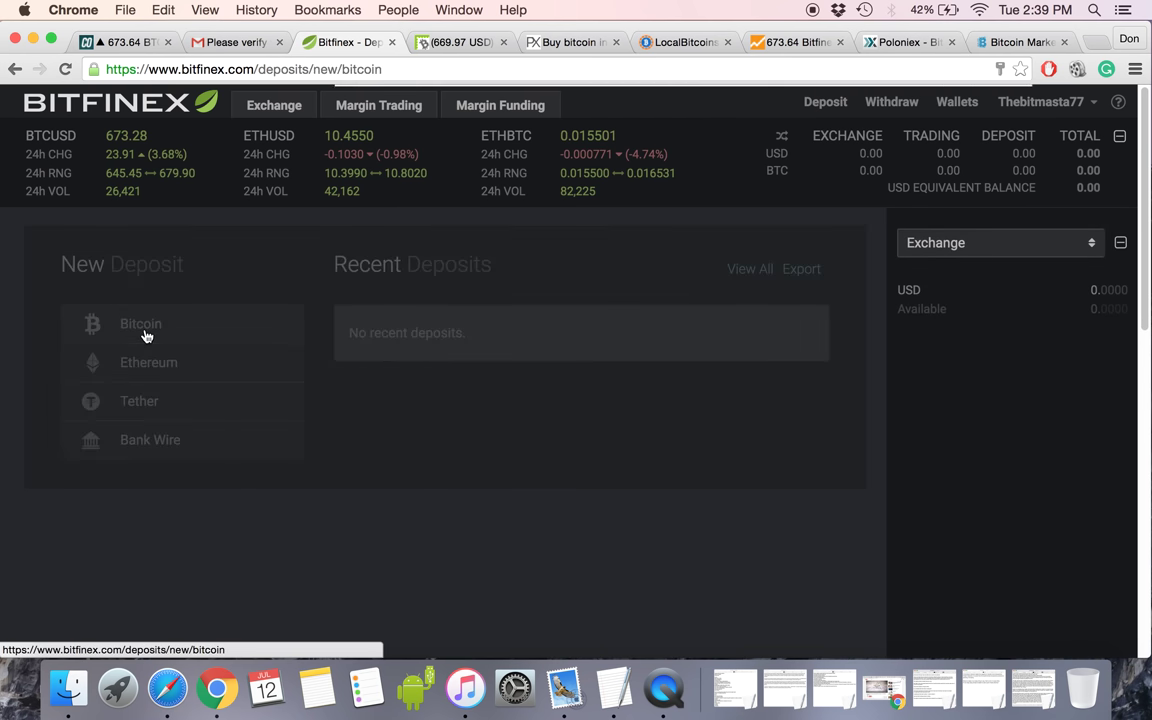
scroll(301, 390, "down", 3)
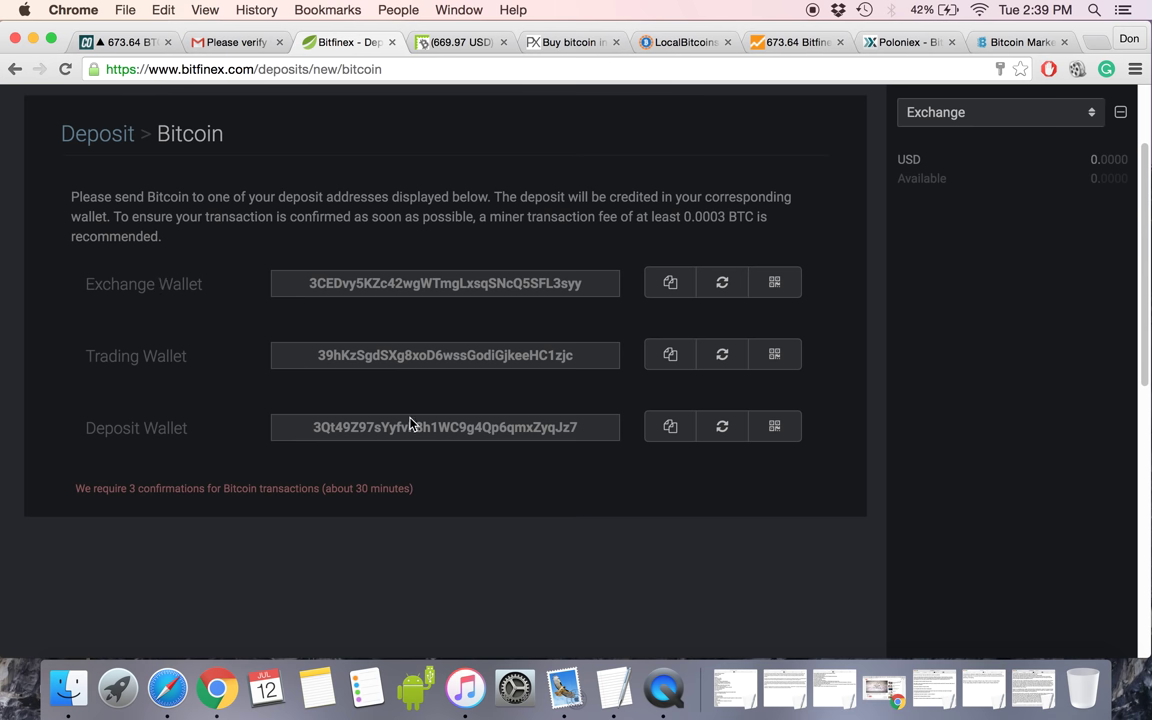
scroll(410, 424, "up", 3)
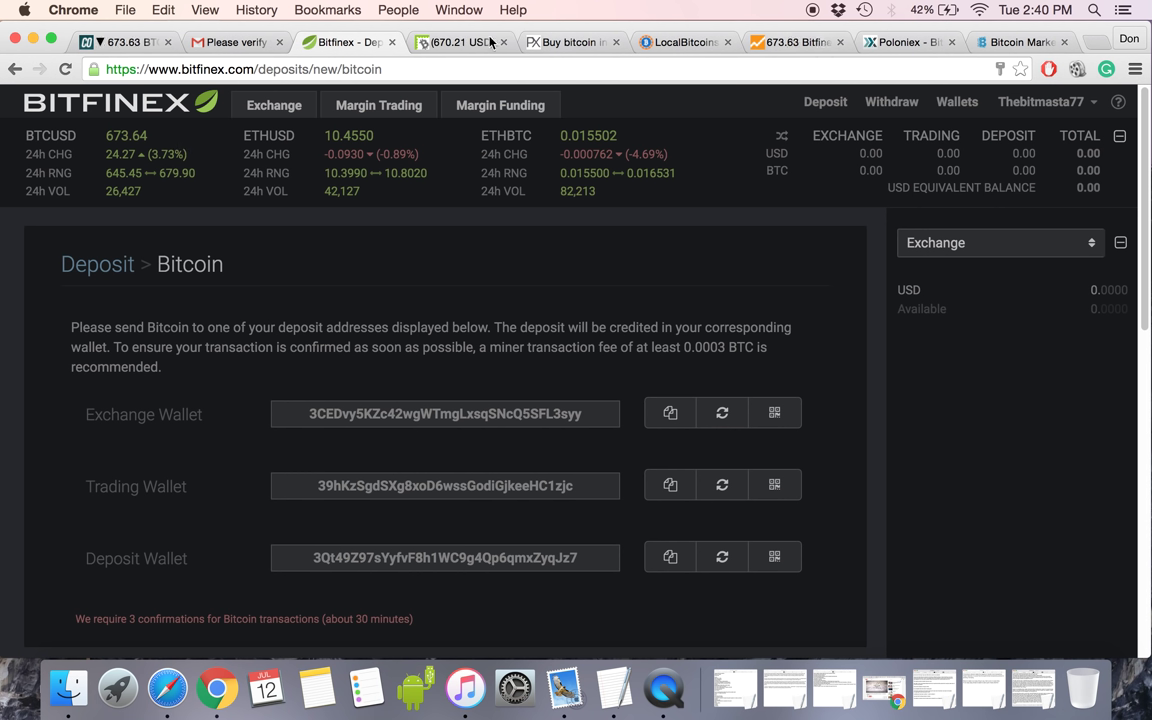
- Switch to the Paxful site for buying bitcoins
left_click(522, 42)
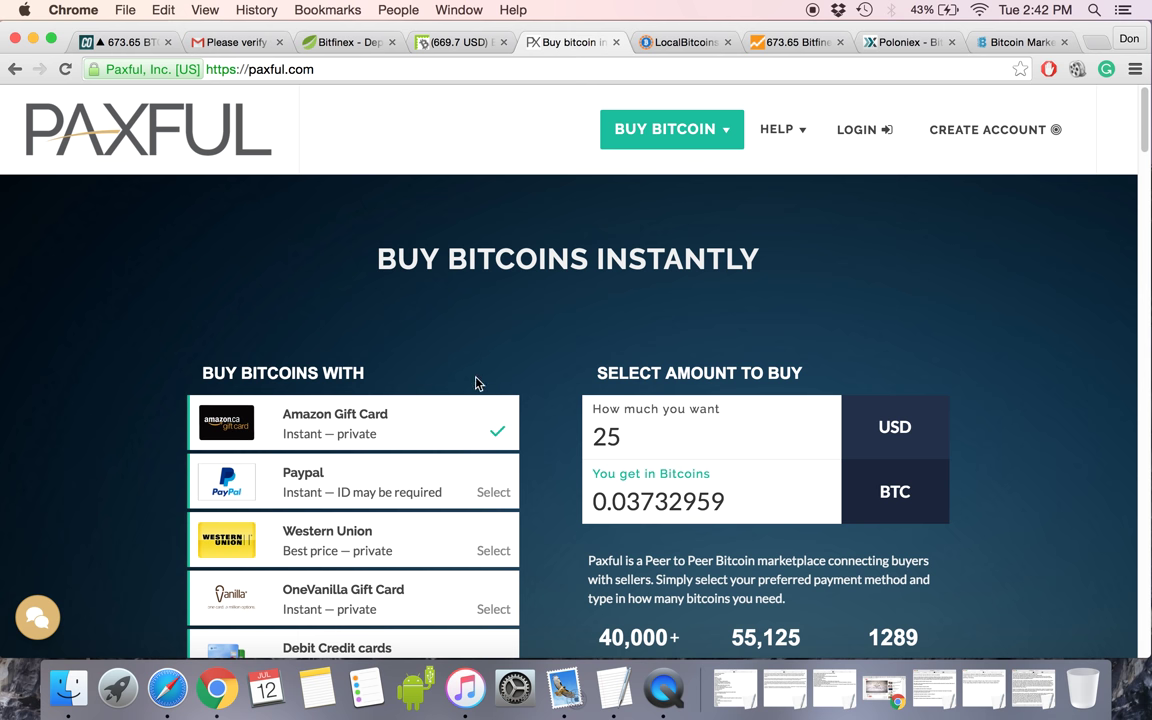
- View the LocalBitcoins site, followed by the Poloniex sign-in page
left_click(678, 42)
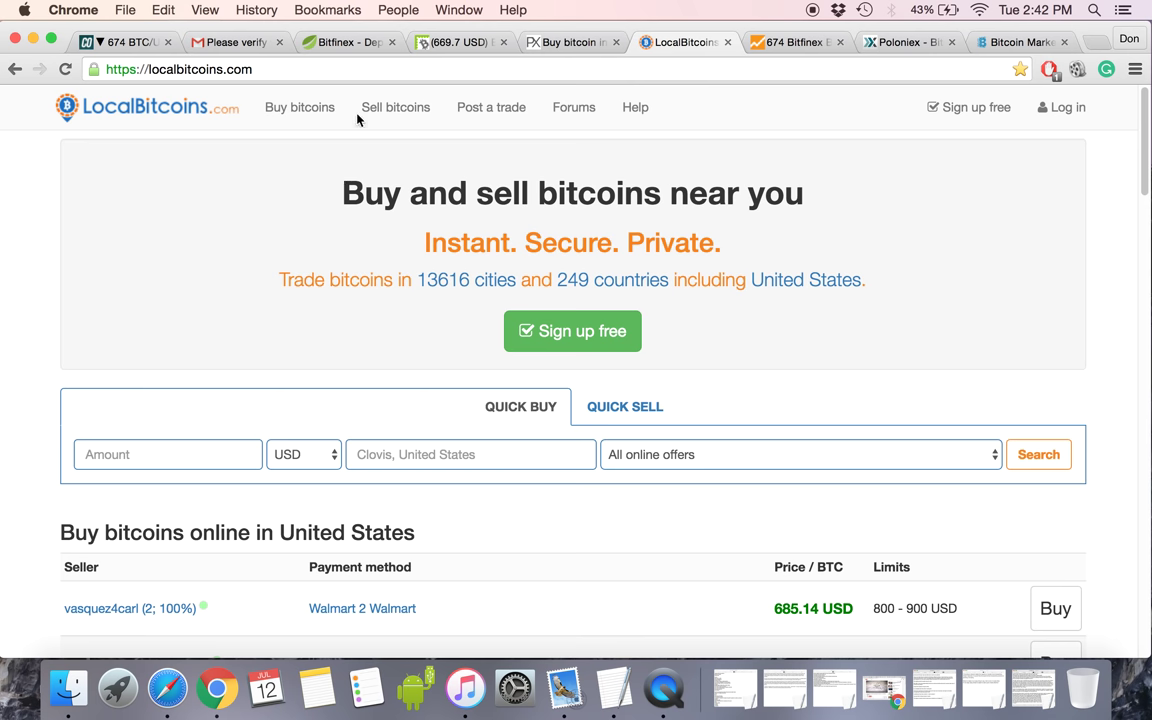
left_click(898, 44)
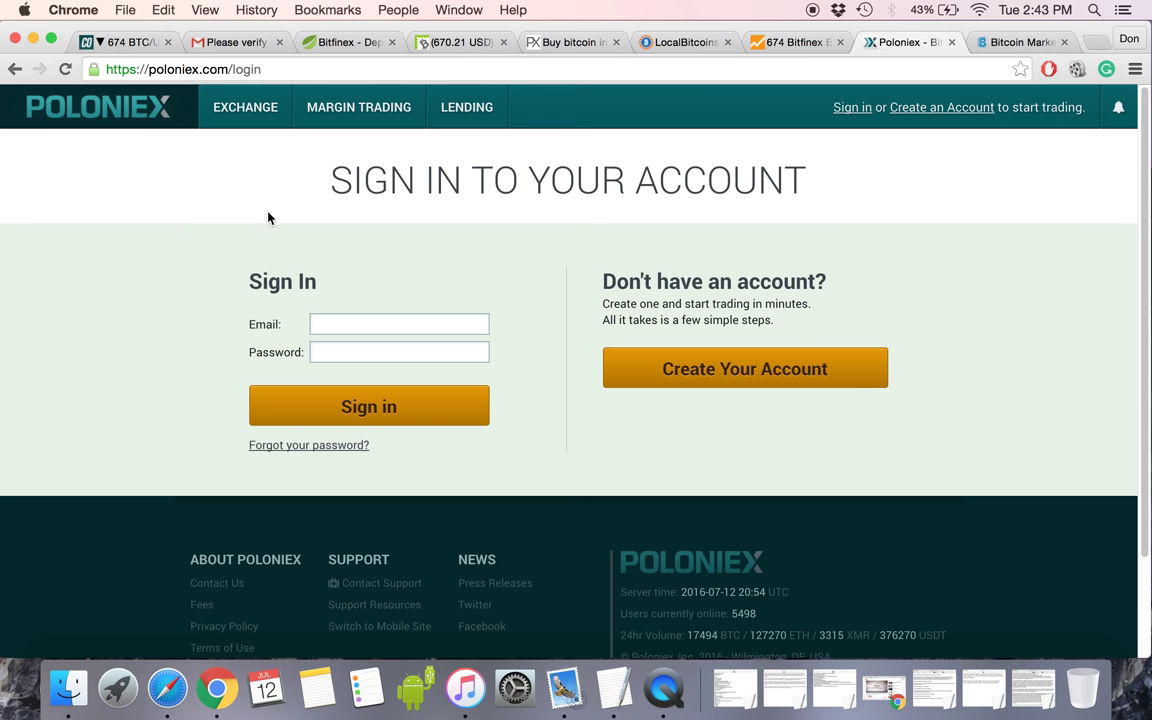
- Open the coinbase.com site in a new browser tab
left_click(1090, 42)
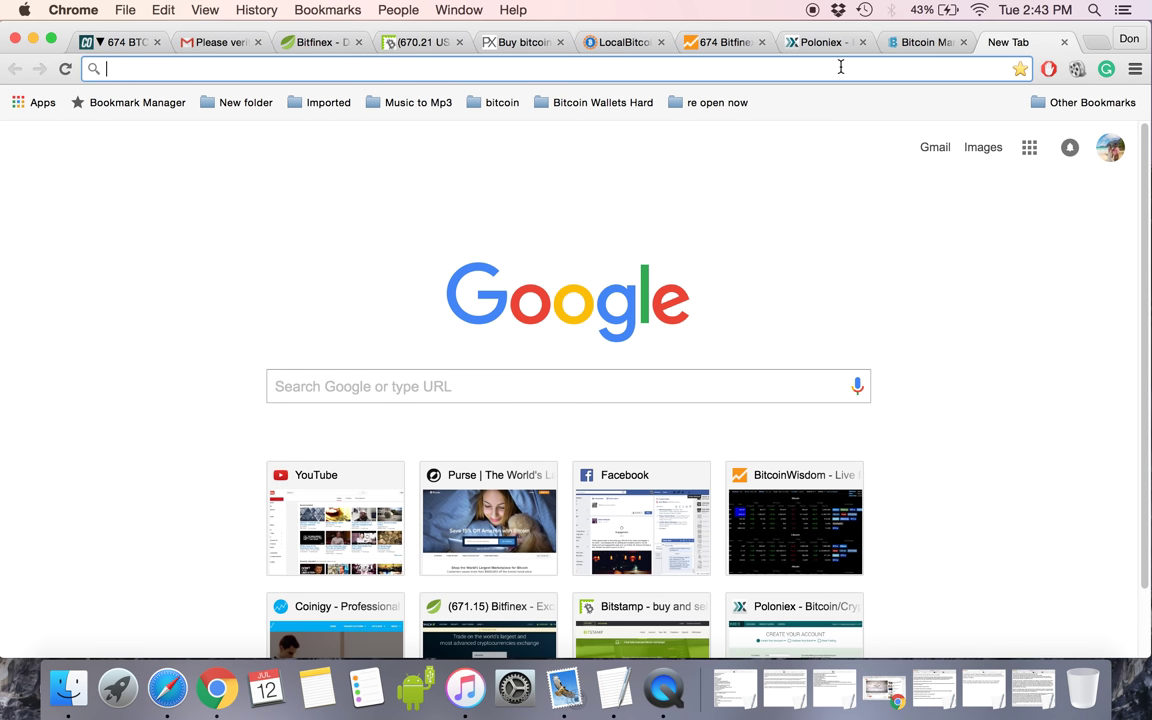
type("coinbase")
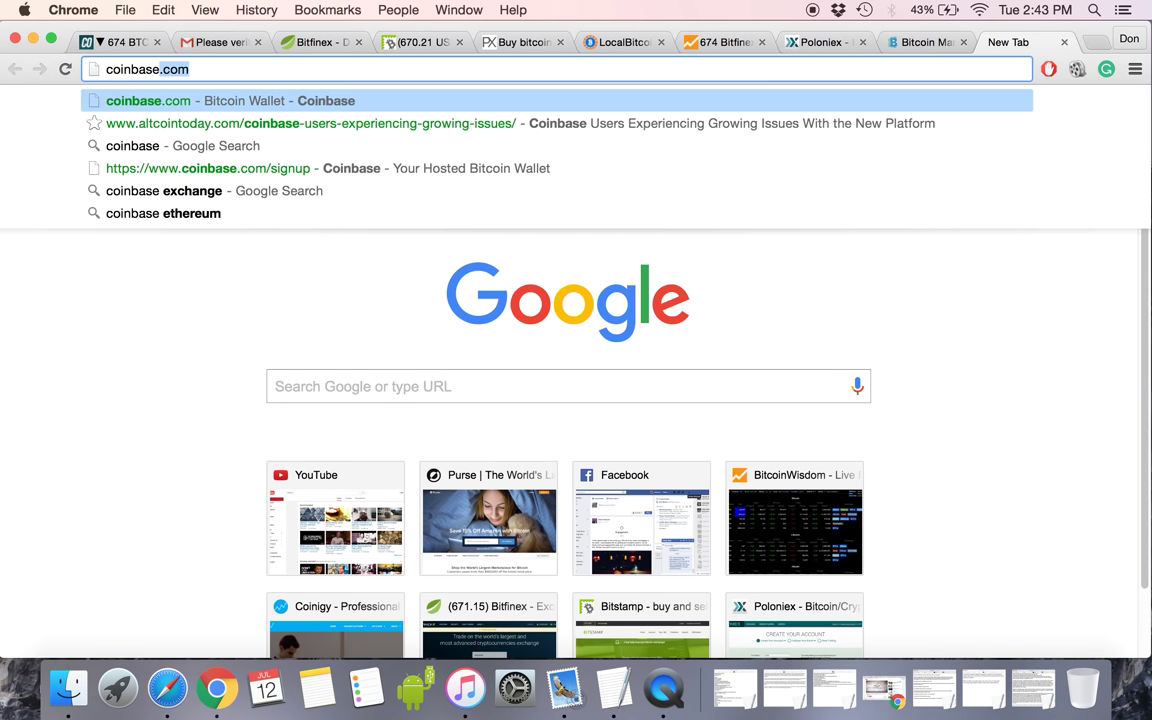
key("Return")
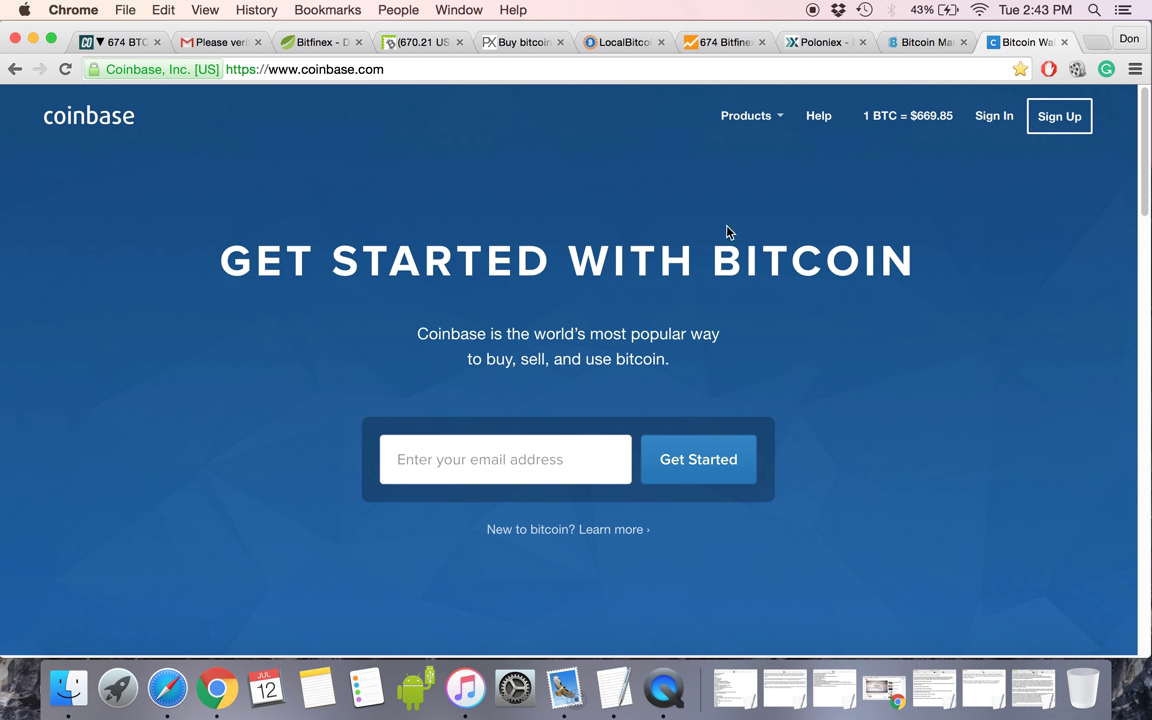
- Switch to the Bitstamp site and change its displayed currency pair to BTC/EUR
left_click(420, 43)
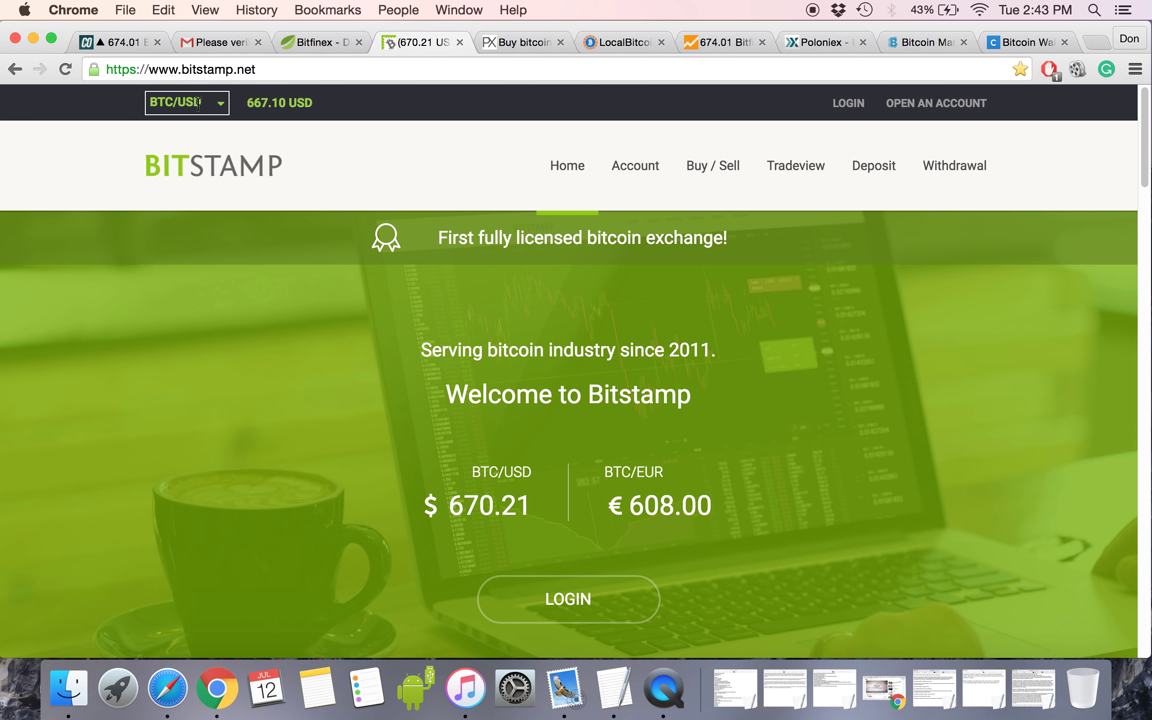
left_click(201, 102)
left_click(188, 136)
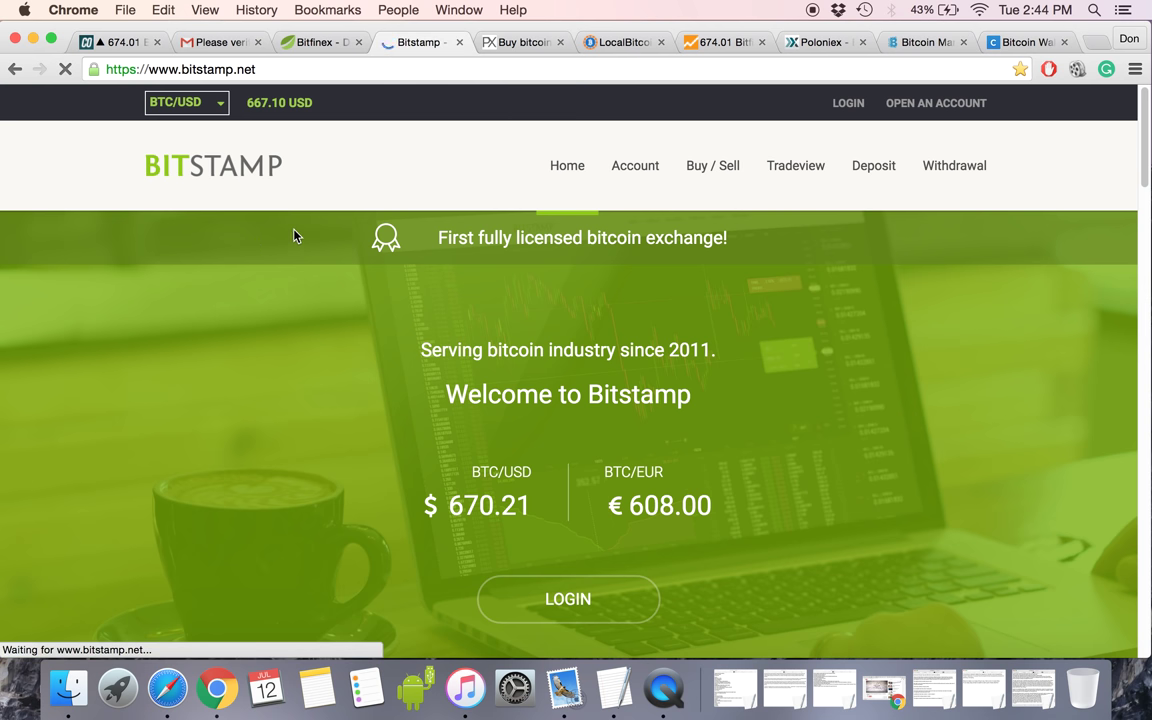
- Return to the Bitfinex site and view its Exchange page and Margin Trading page for BTCUSD
left_click(325, 43)
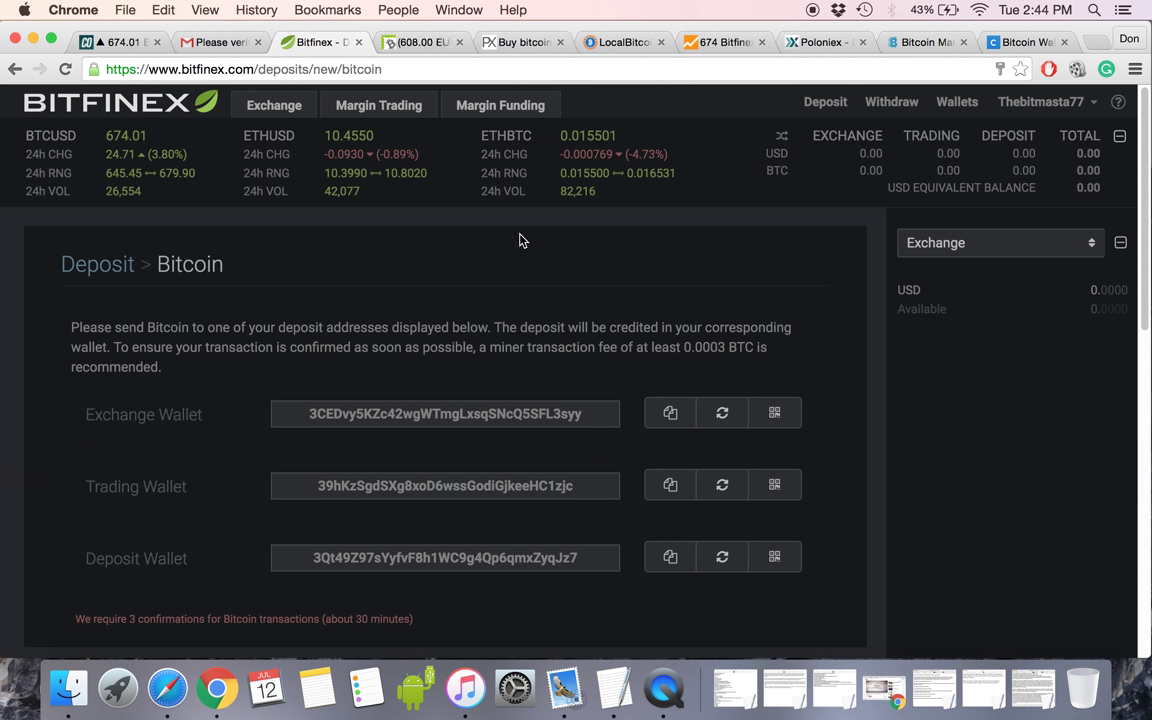
left_click(263, 107)
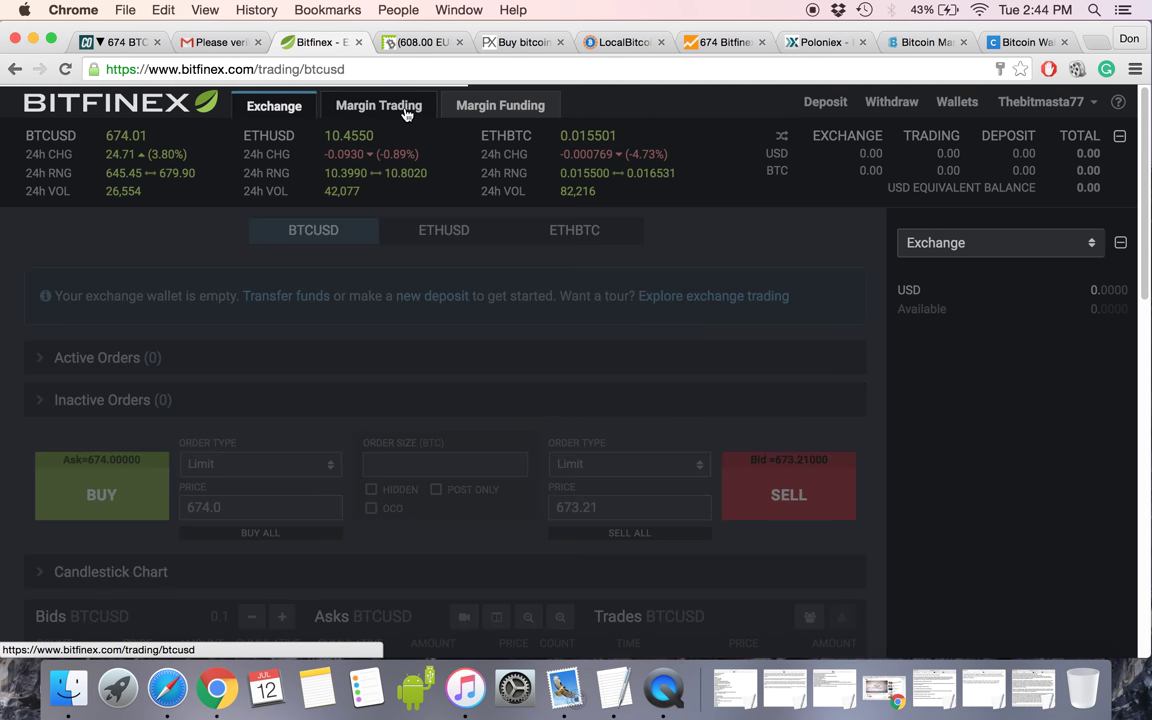
left_click(405, 112)
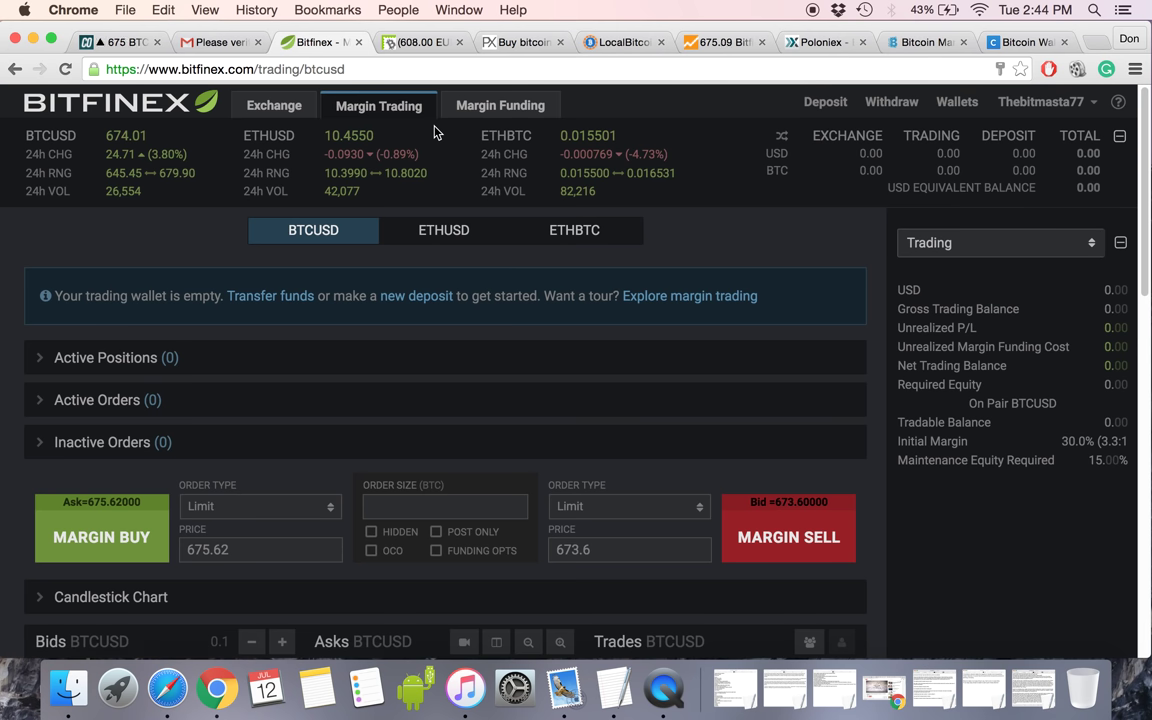